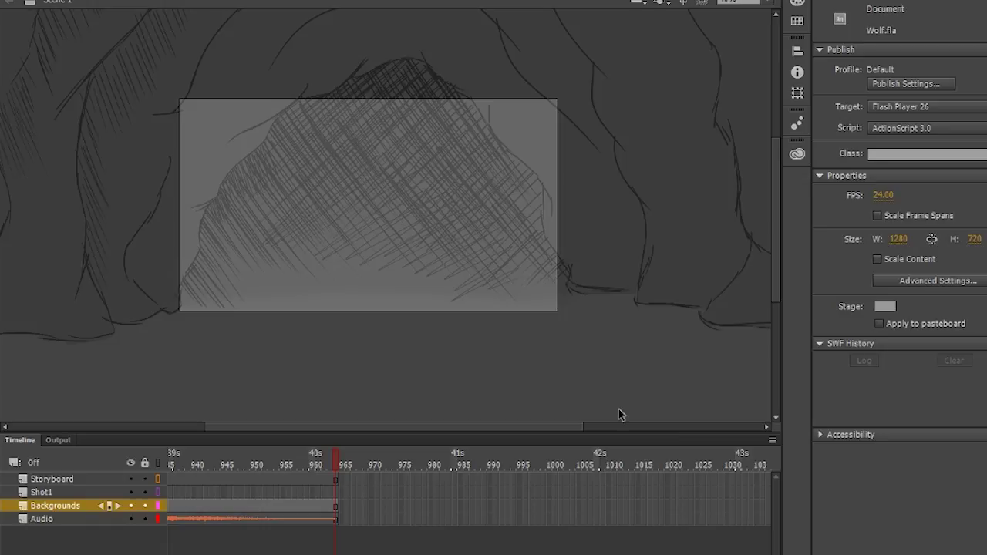
# Step: Add a blank Shot1 keyframe at frame 264 with onion skinning on and brush smoothing 10
pyautogui.moveTo(335, 494)
pyautogui.mouseDown()
pyautogui.moveTo(131, 502)
pyautogui.moveTo(175, 531)
pyautogui.moveTo(176, 521)
pyautogui.moveTo(593, 502)
pyautogui.moveTo(308, 511)
pyautogui.mouseUp()
pyautogui.rightClick(307, 494)
pyautogui.click(347, 200)
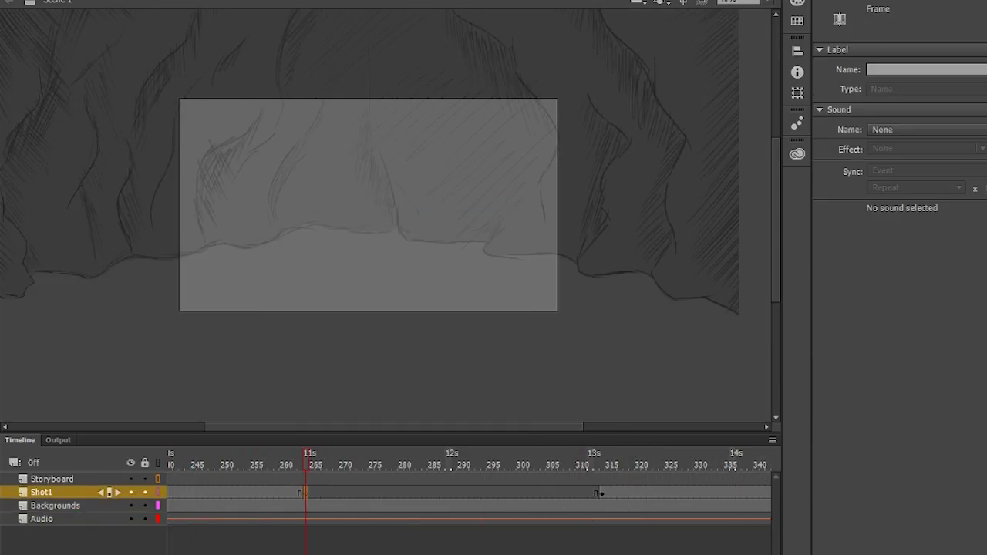
pyautogui.hotkey('alt', 'shift', 'o')
pyautogui.press('y')
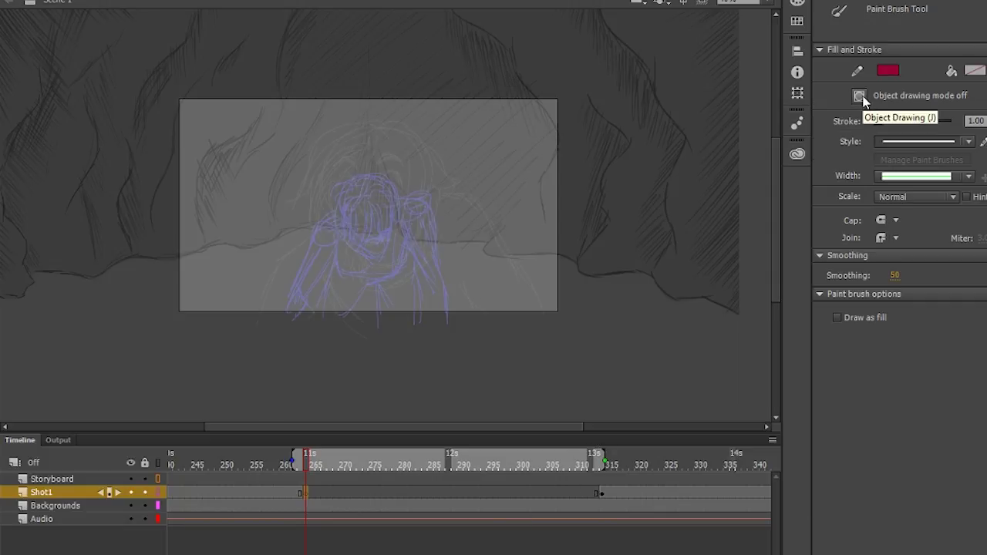
pyautogui.click(895, 276)
pyautogui.write('10')
# Step: Sketch a head circle flanked by two smaller circles, plus a short chin stroke
pyautogui.moveTo(368, 149)
pyautogui.mouseDown()
pyautogui.moveTo(380, 242)
pyautogui.moveTo(398, 215)
pyautogui.moveTo(379, 207)
pyautogui.moveTo(399, 181)
pyautogui.mouseUp()
pyautogui.moveTo(301, 158)
pyautogui.mouseDown()
pyautogui.moveTo(293, 200)
pyautogui.moveTo(332, 177)
pyautogui.moveTo(328, 165)
pyautogui.mouseUp()
pyautogui.moveTo(436, 214); pyautogui.dragTo(395, 257)
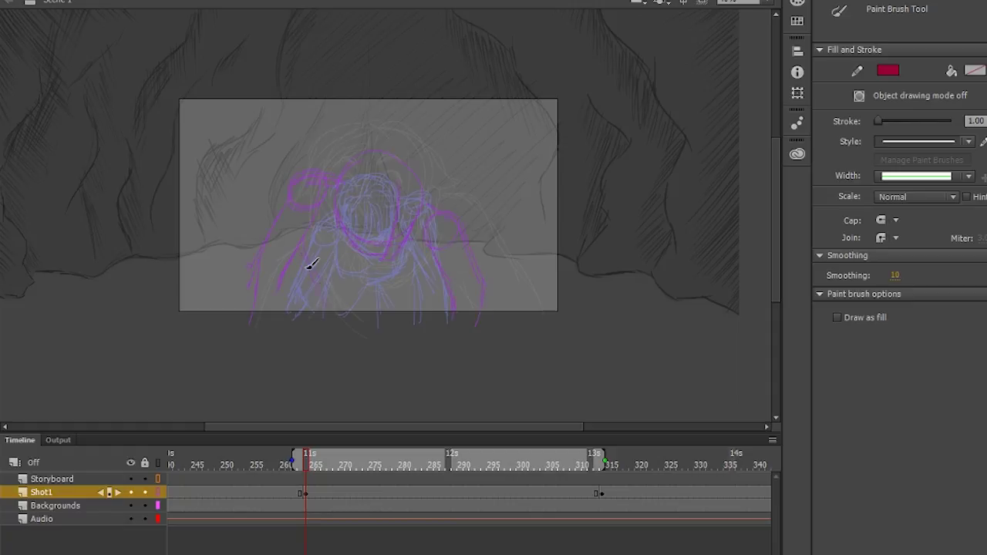
pyautogui.moveTo(369, 267)
pyautogui.mouseDown()
pyautogui.moveTo(389, 270)
pyautogui.moveTo(385, 257)
pyautogui.moveTo(395, 264)
pyautogui.moveTo(359, 256)
pyautogui.mouseUp()
pyautogui.moveTo(293, 463); pyautogui.dragTo(733, 463)
# Step: Extend Shot1 with frames, set the onion skin range near frame 313, and add two rough strokes
pyautogui.rightClick(736, 492)
pyautogui.click(793, 149)
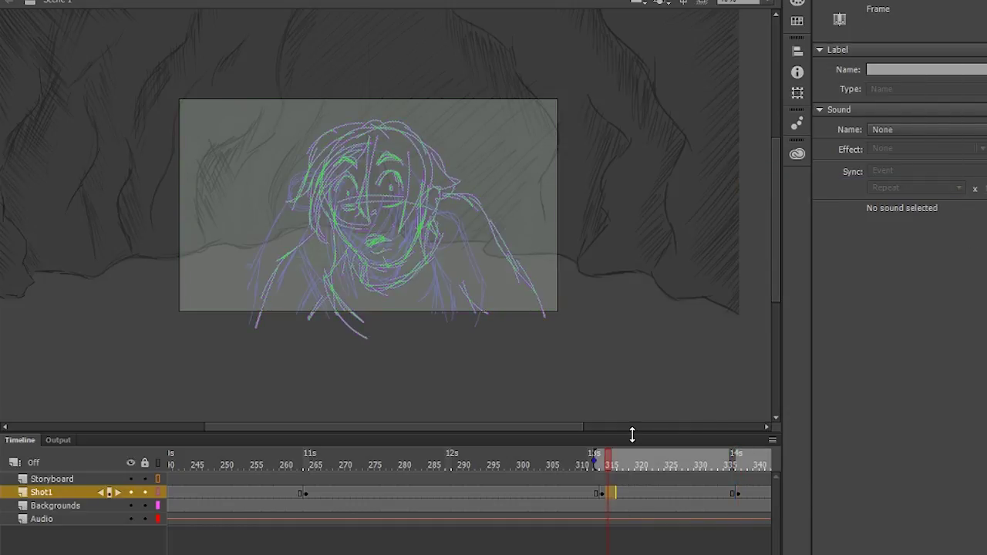
pyautogui.moveTo(632, 463); pyautogui.dragTo(606, 462)
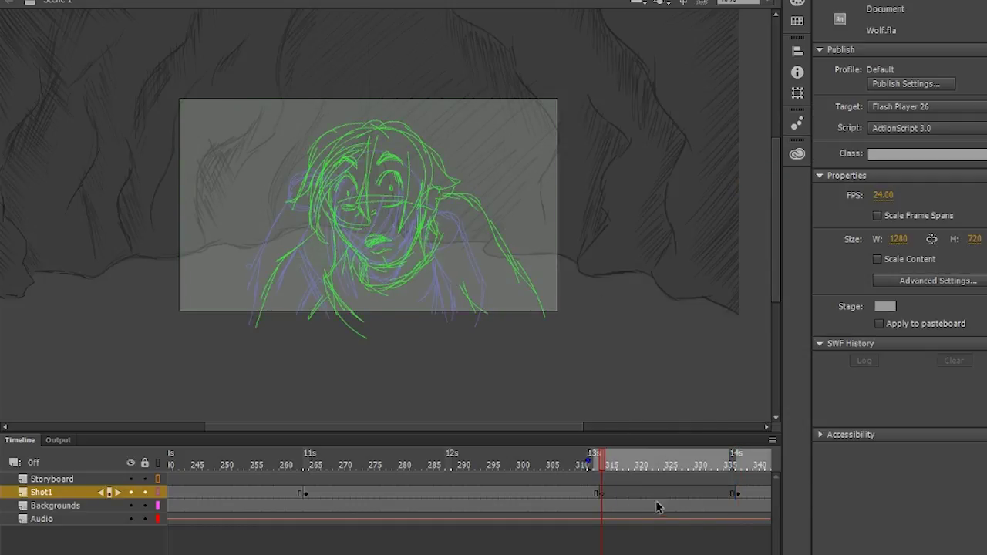
pyautogui.moveTo(737, 457); pyautogui.dragTo(505, 462)
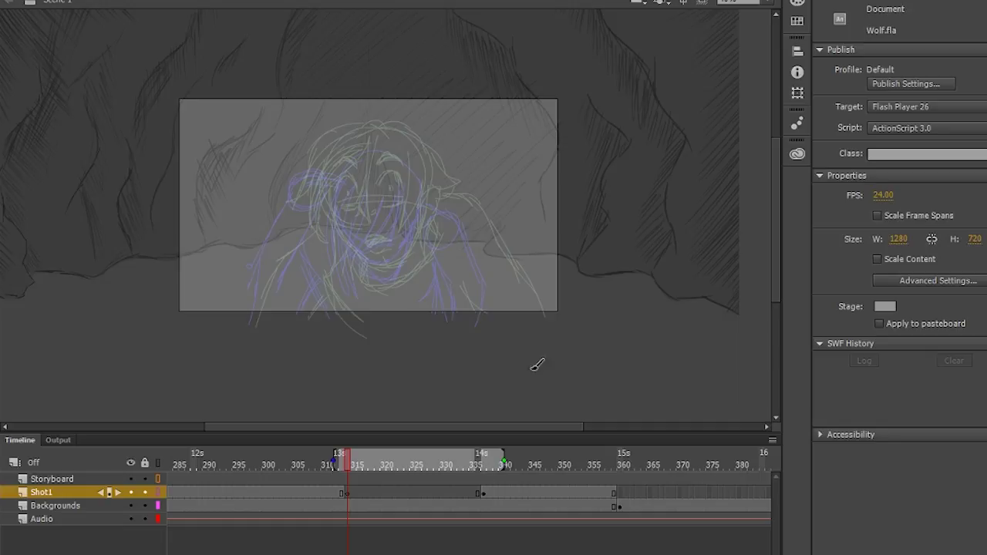
pyautogui.moveTo(333, 461); pyautogui.dragTo(345, 461)
pyautogui.press('y')
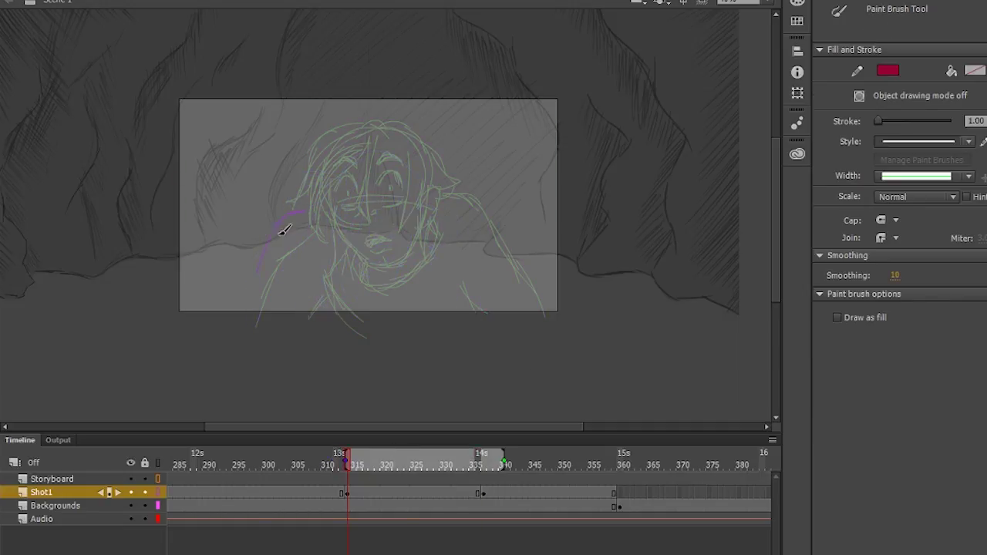
pyautogui.moveTo(472, 285); pyautogui.dragTo(455, 340)
pyautogui.moveTo(324, 290); pyautogui.dragTo(313, 321)
# Step: Insert a blank keyframe at frame 325 and sketch the face outline, mouth and chin
pyautogui.click(414, 494)
pyautogui.rightClick(413, 494)
pyautogui.click(440, 196)
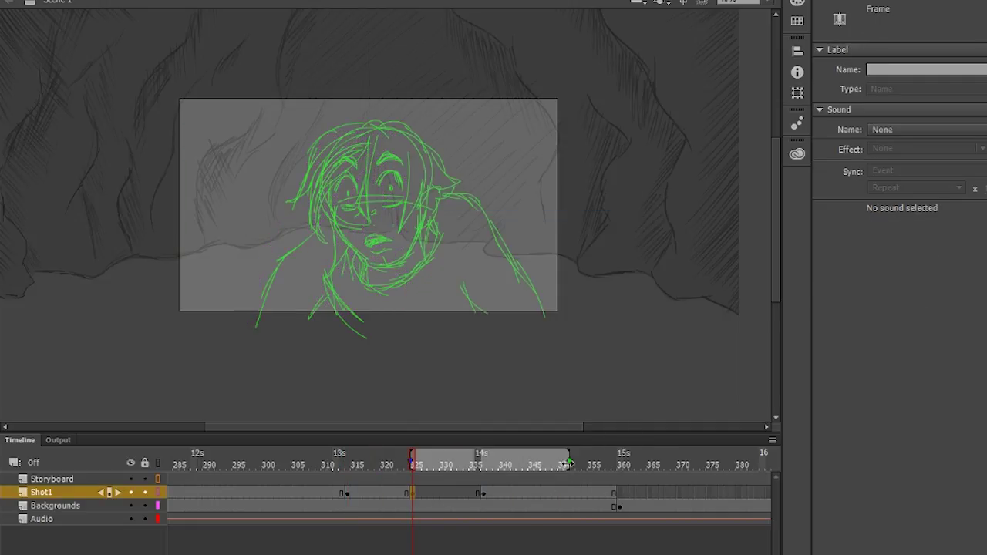
pyautogui.moveTo(568, 464); pyautogui.dragTo(485, 461)
pyautogui.click(447, 463)
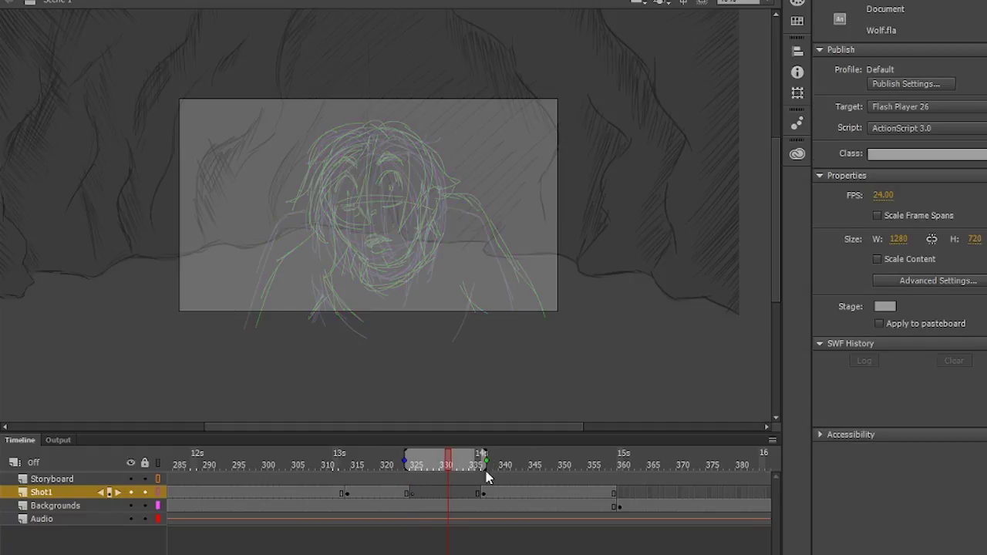
pyautogui.press('y')
pyautogui.moveTo(309, 222); pyautogui.dragTo(259, 323)
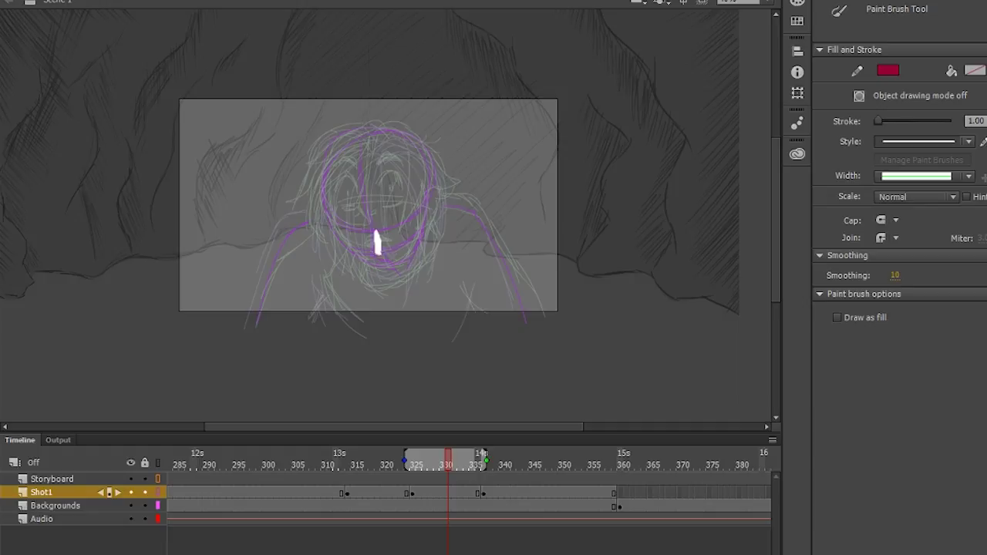
pyautogui.moveTo(382, 254)
pyautogui.mouseDown()
pyautogui.moveTo(350, 249)
pyautogui.moveTo(406, 277)
pyautogui.moveTo(428, 239)
pyautogui.moveTo(367, 238)
pyautogui.moveTo(362, 246)
pyautogui.moveTo(398, 240)
pyautogui.moveTo(399, 265)
pyautogui.mouseUp()
# Step: Review the drawings between frames 325 and 340, then select frame 330 on Shot1
pyautogui.moveTo(451, 465)
pyautogui.mouseDown()
pyautogui.moveTo(474, 465)
pyautogui.moveTo(429, 465)
pyautogui.moveTo(460, 469)
pyautogui.mouseUp()
pyautogui.press('Return')
pyautogui.hotkey('alt', 'shift', 'l')
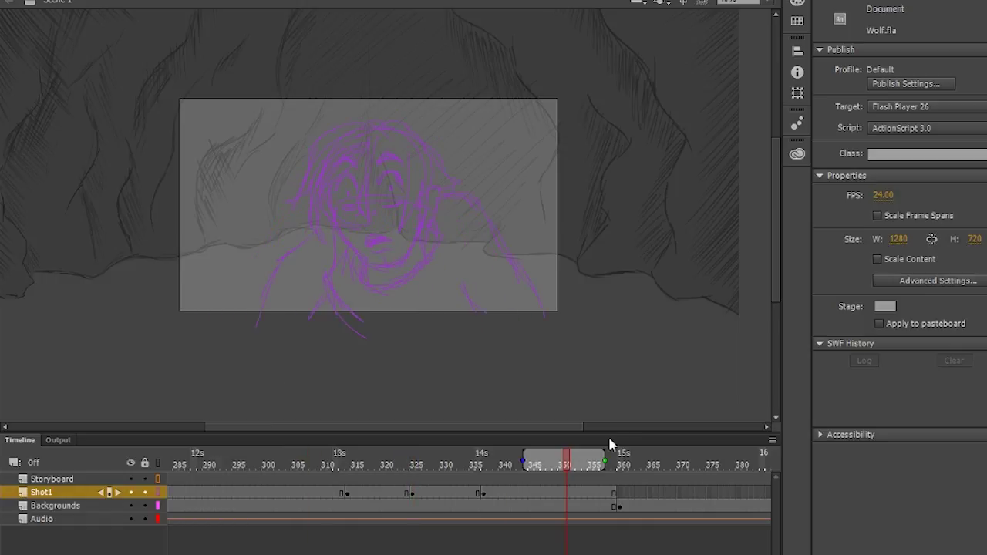
pyautogui.click(441, 493)
# Step: Insert a blank keyframe at frame 330 and paint an in-between with onion skin over frames 326–338
pyautogui.rightClick(440, 493)
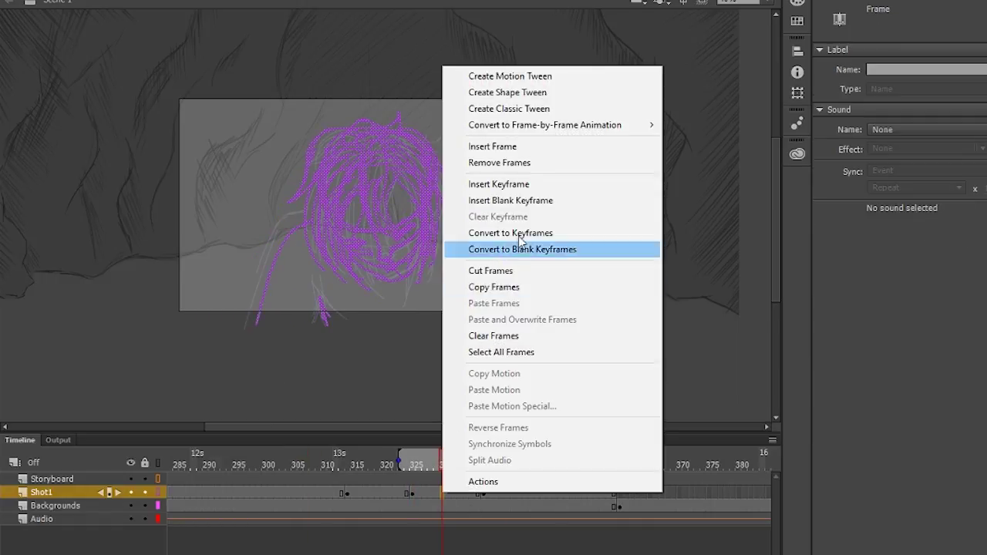
pyautogui.click(530, 250)
pyautogui.moveTo(399, 462); pyautogui.dragTo(423, 463)
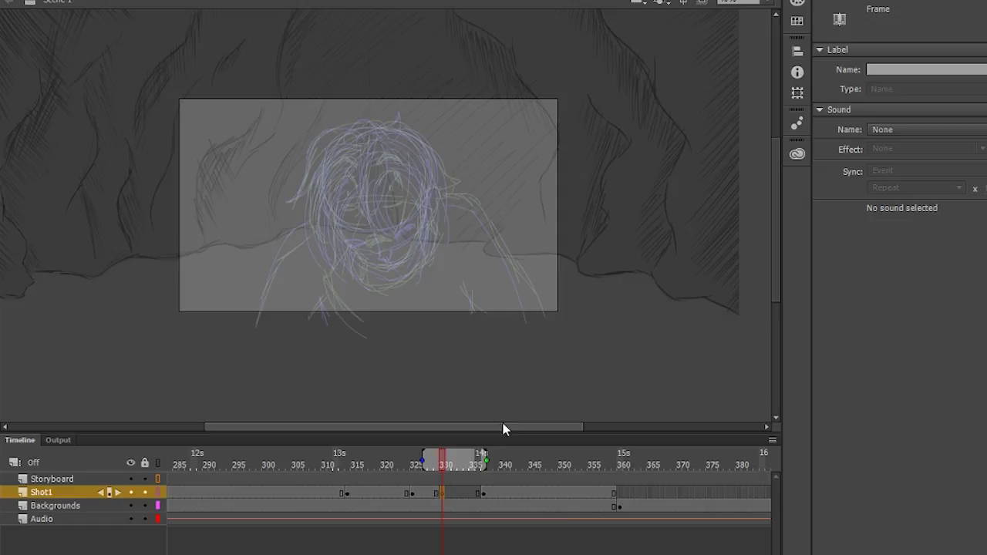
pyautogui.press('y')
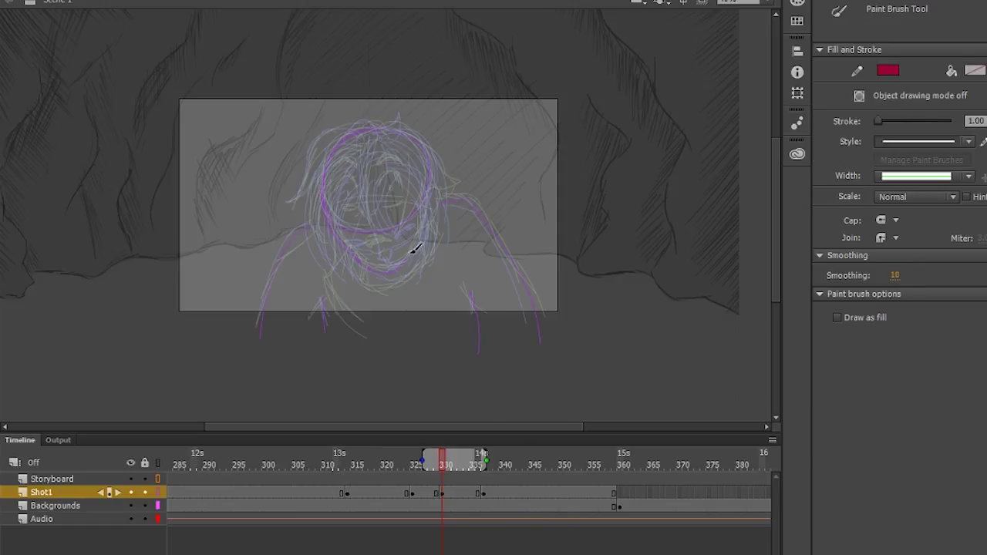
pyautogui.moveTo(487, 463); pyautogui.dragTo(450, 472)
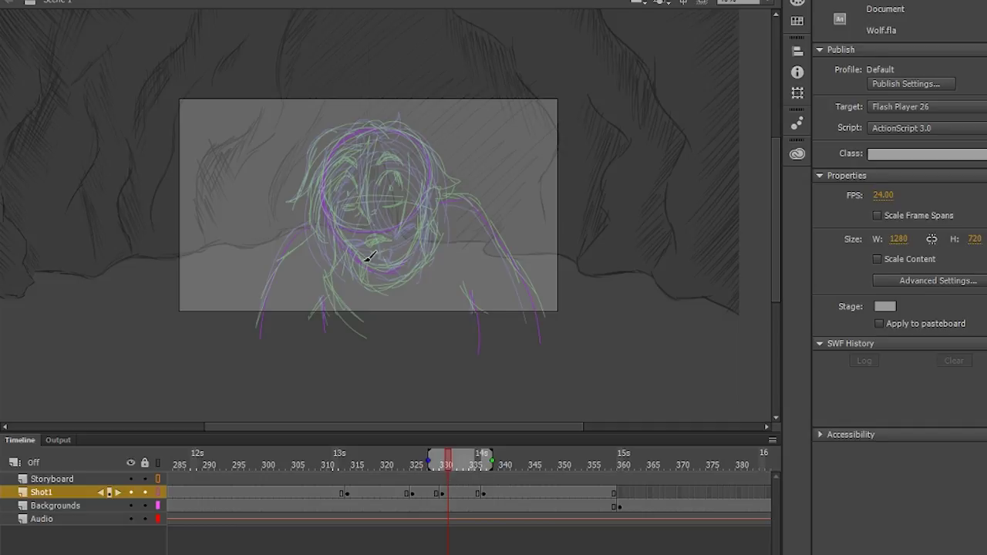
pyautogui.press('y')
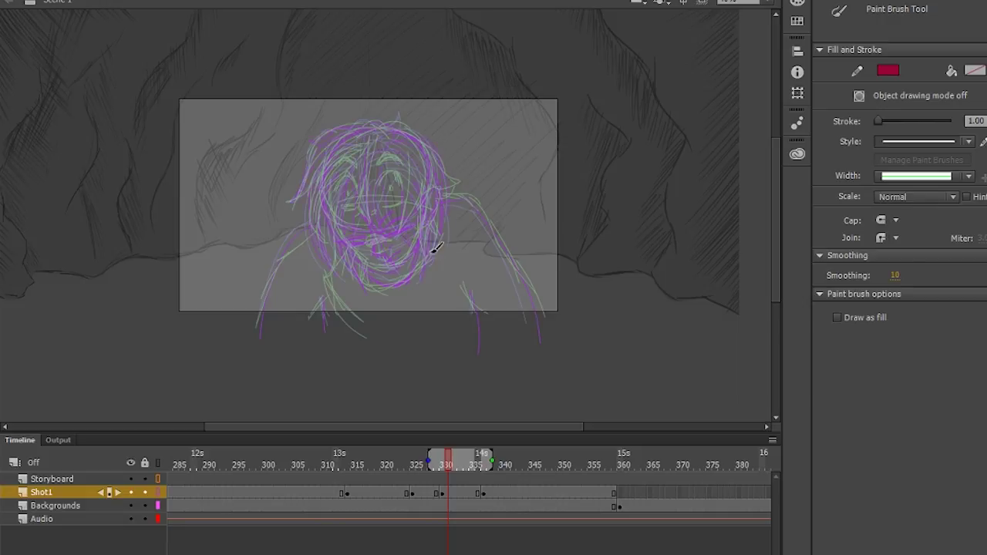
# Step: Respace the Shot1 keyframes closer together, moving them to around frames 315, 317 and 320
pyautogui.moveTo(474, 475)
pyautogui.mouseDown()
pyautogui.moveTo(319, 486)
pyautogui.moveTo(568, 478)
pyautogui.moveTo(282, 478)
pyautogui.mouseUp()
pyautogui.click(374, 457)
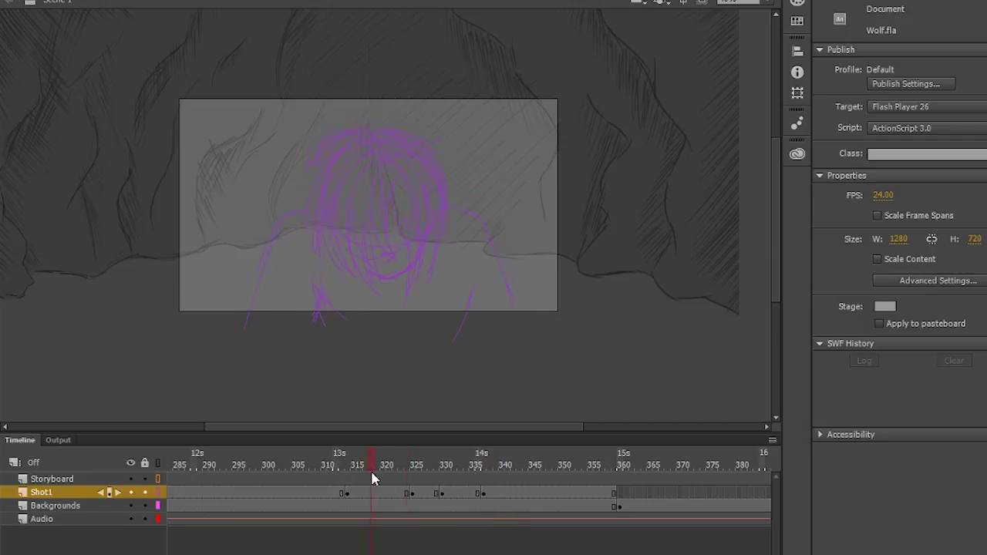
pyautogui.click(347, 469)
pyautogui.click(409, 493)
pyautogui.moveTo(409, 494); pyautogui.dragTo(368, 494)
pyautogui.moveTo(480, 494); pyautogui.dragTo(382, 494)
pyautogui.click(478, 501)
pyautogui.moveTo(382, 494)
pyautogui.mouseDown()
pyautogui.moveTo(412, 494)
pyautogui.moveTo(370, 494)
pyautogui.moveTo(389, 498)
pyautogui.mouseUp()
pyautogui.click(379, 534)
# Step: Add a blank keyframe at frame 316, enlarge the stage, sketch near the left eye and play back
pyautogui.rightClick(356, 493)
pyautogui.click(386, 199)
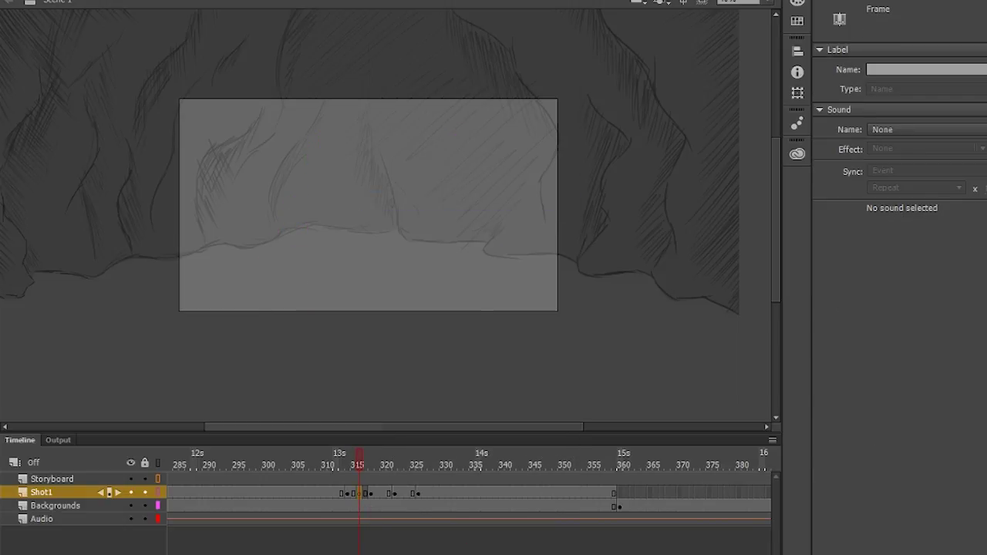
pyautogui.hotkey('alt', 'shift', 'o')
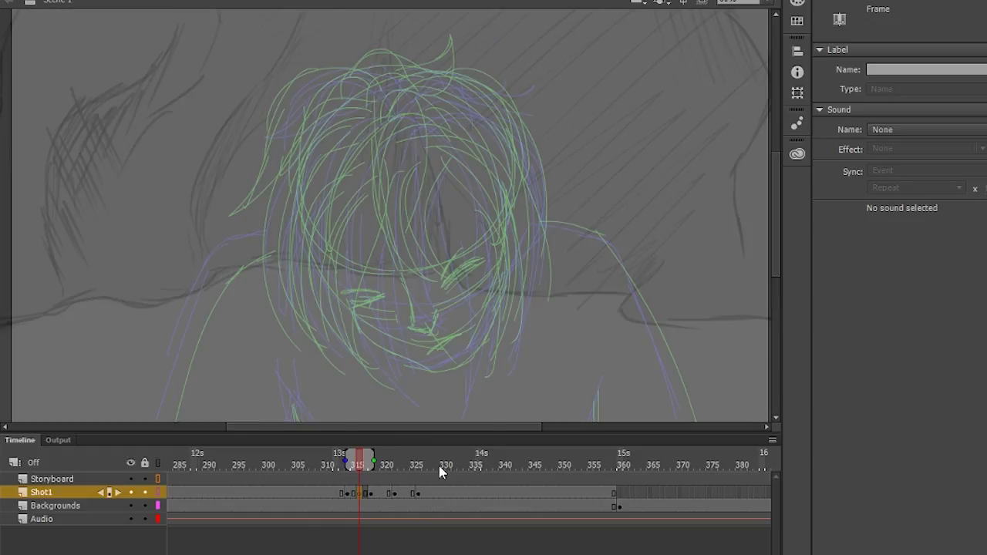
pyautogui.click(771, 4)
pyautogui.click(752, 34)
pyautogui.press('b')
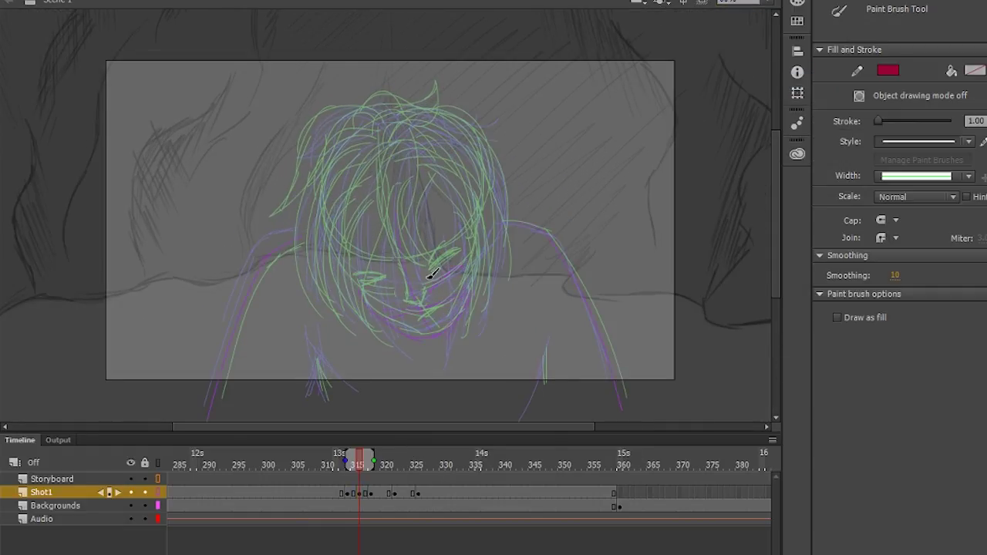
pyautogui.moveTo(364, 286); pyautogui.dragTo(398, 285)
pyautogui.moveTo(359, 463); pyautogui.dragTo(384, 462)
pyautogui.press('Return')
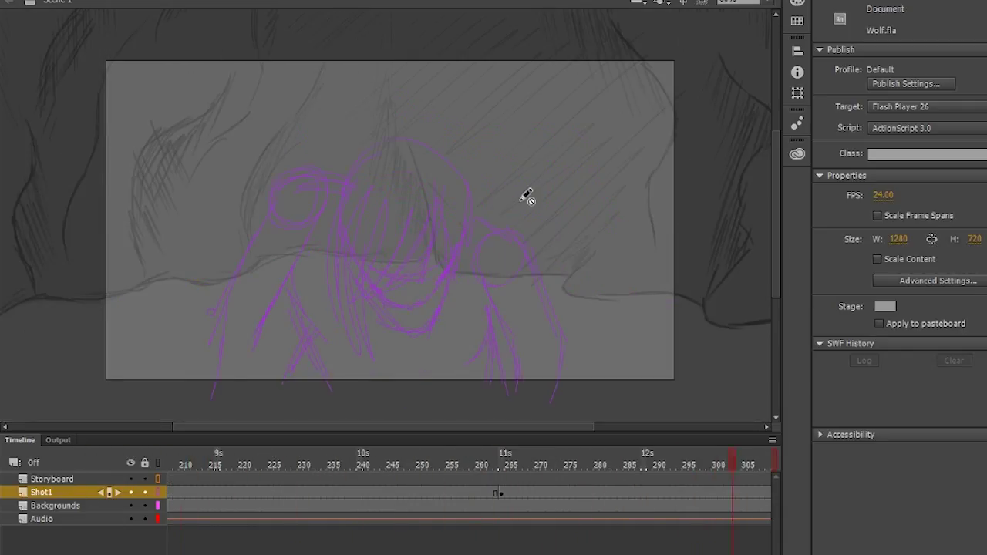
pyautogui.click(420, 485)
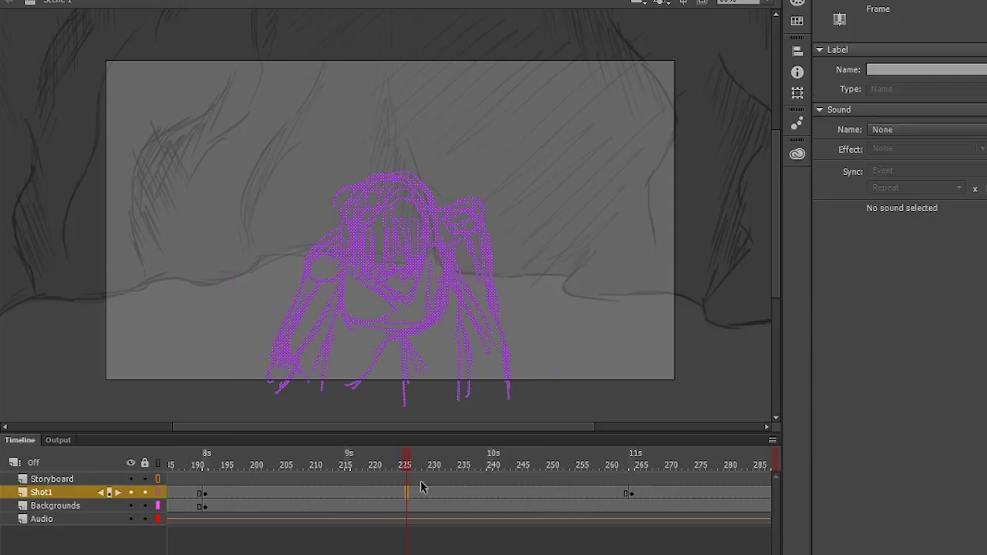
# Step: Insert a blank keyframe at frame 225 and sketch the head, body, arms and legs over onion skin
pyautogui.rightClick(421, 484)
pyautogui.click(507, 205)
pyautogui.click(523, 485)
pyautogui.hotkey('alt', 'shift', 'o')
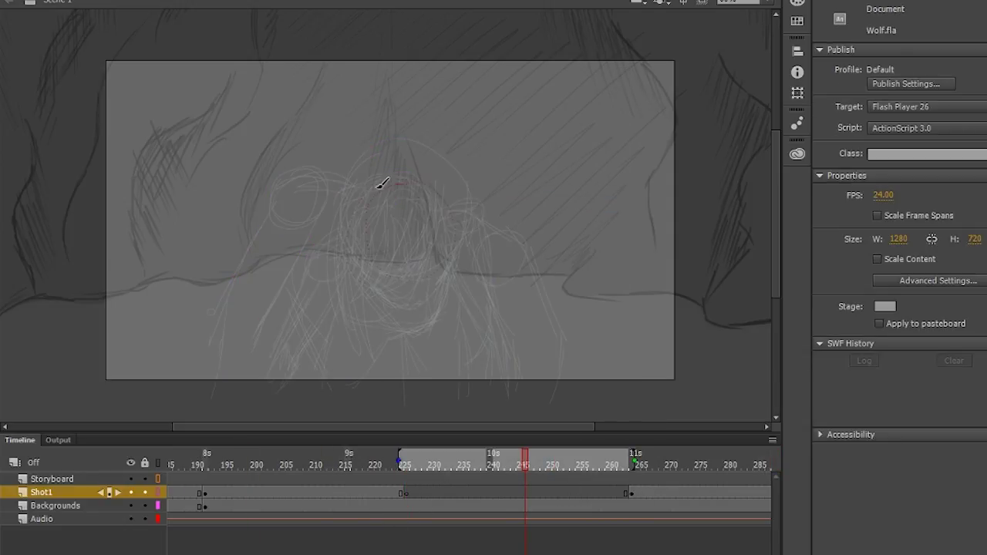
pyautogui.moveTo(380, 183)
pyautogui.mouseDown()
pyautogui.moveTo(396, 320)
pyautogui.moveTo(404, 308)
pyautogui.moveTo(343, 228)
pyautogui.mouseUp()
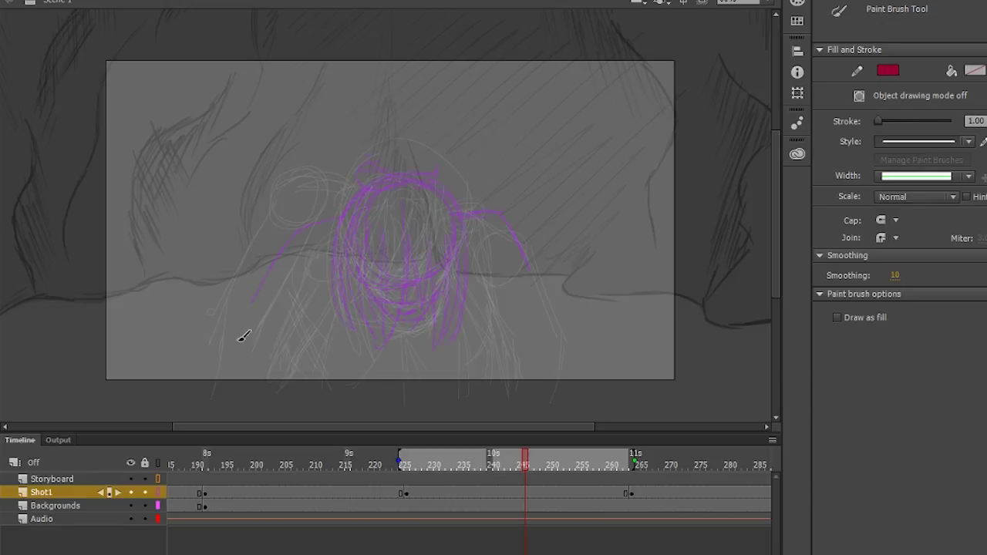
pyautogui.moveTo(243, 336); pyautogui.dragTo(217, 401)
pyautogui.moveTo(530, 266); pyautogui.dragTo(560, 327)
pyautogui.moveTo(291, 367); pyautogui.dragTo(306, 407)
pyautogui.moveTo(480, 309); pyautogui.dragTo(527, 390)
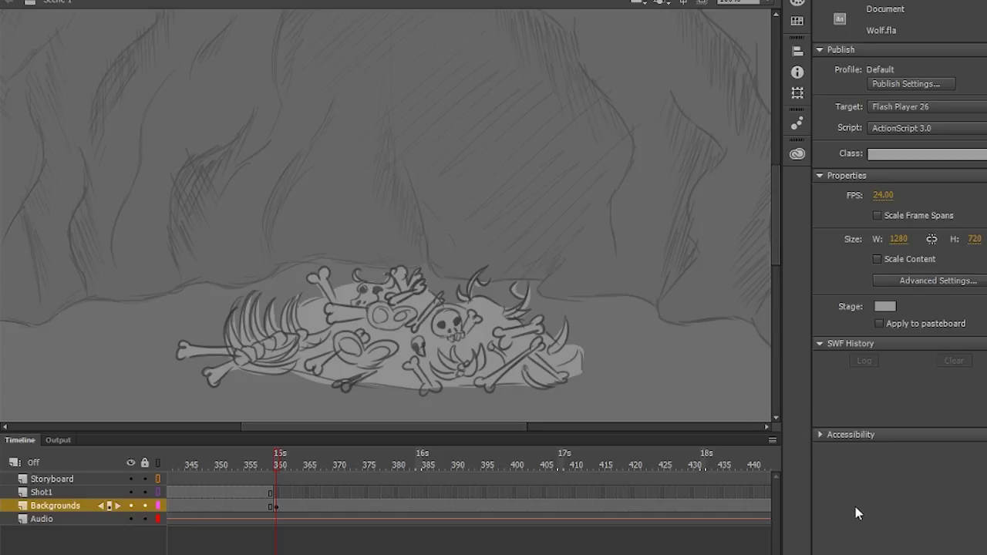
# Step: Go back to frame 25, draw a red stroke over the skull, then move to a later Shot1 frame
pyautogui.press('y')
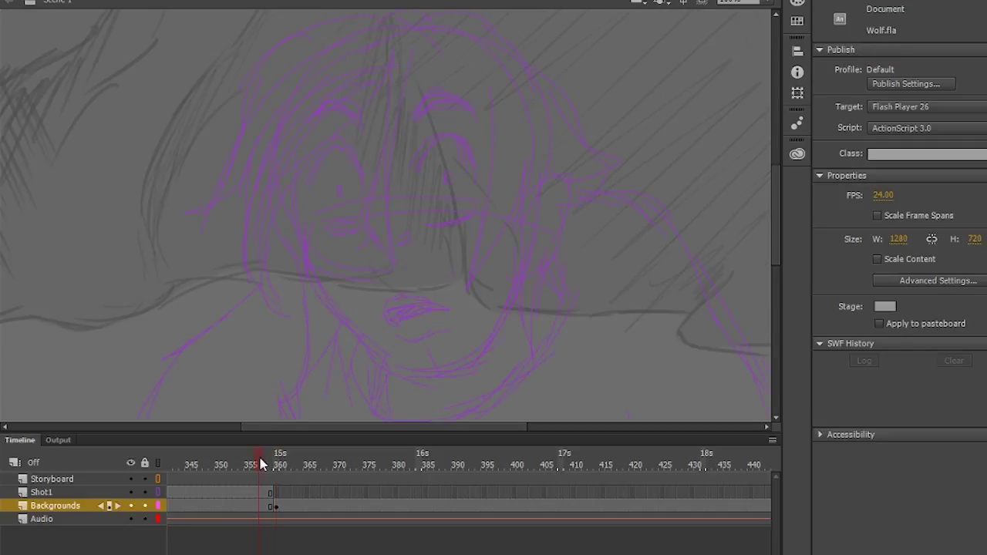
pyautogui.press('y')
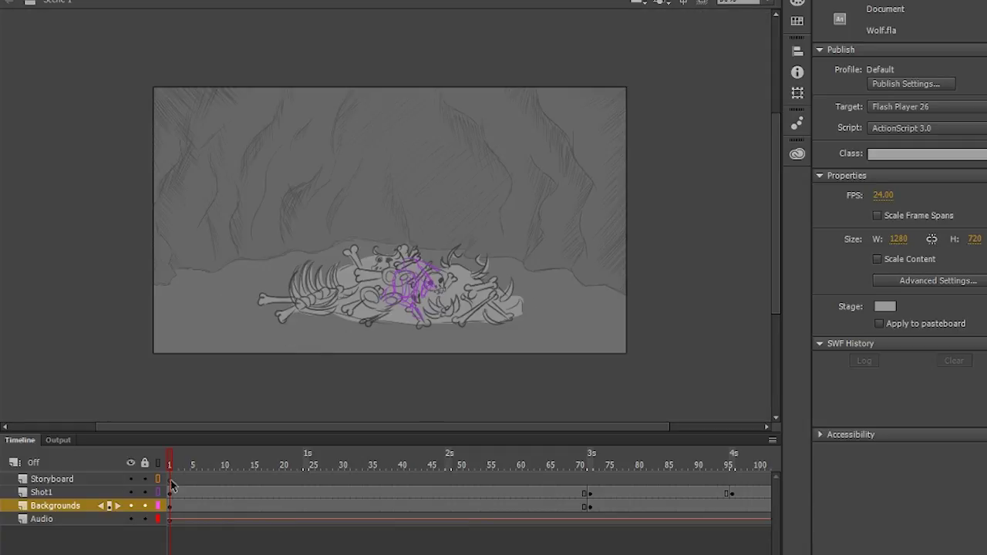
pyautogui.click(752, 463)
pyautogui.moveTo(752, 463); pyautogui.dragTo(312, 463)
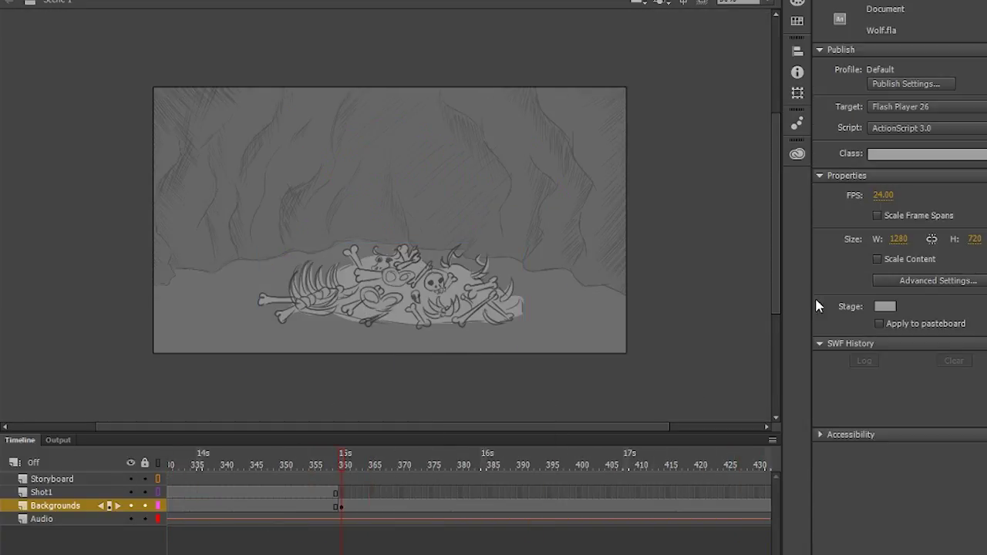
pyautogui.press('y')
pyautogui.moveTo(401, 246); pyautogui.dragTo(421, 280)
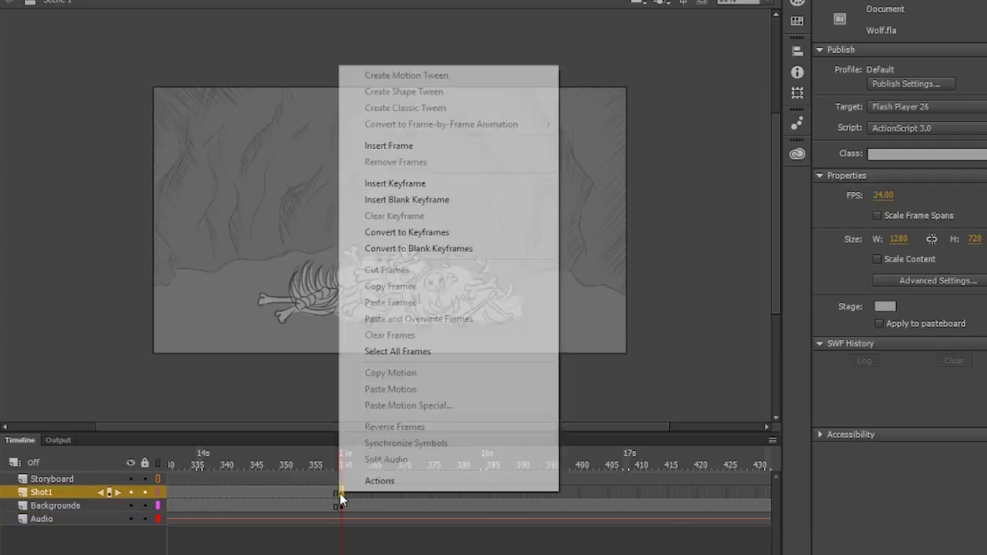
pyautogui.click(419, 403)
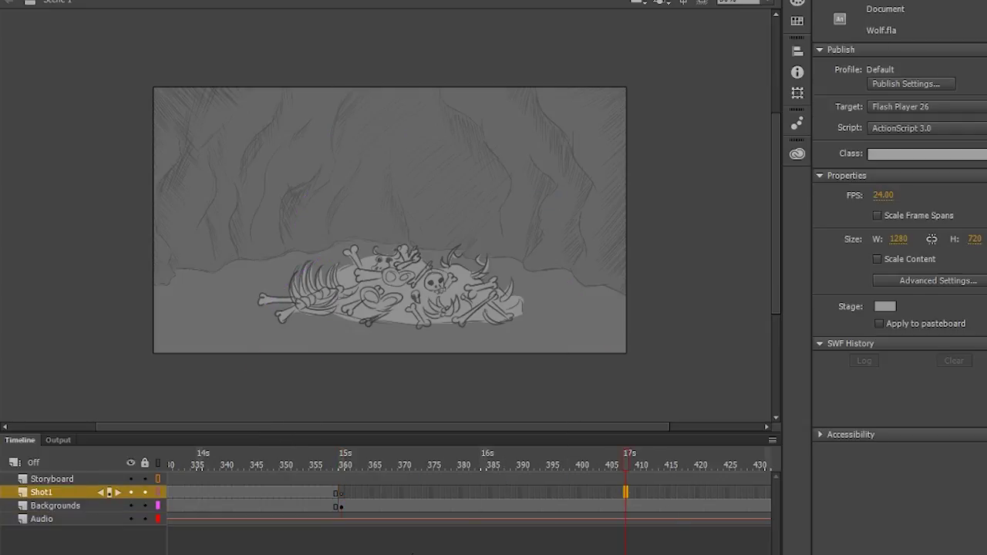
pyautogui.click(529, 498)
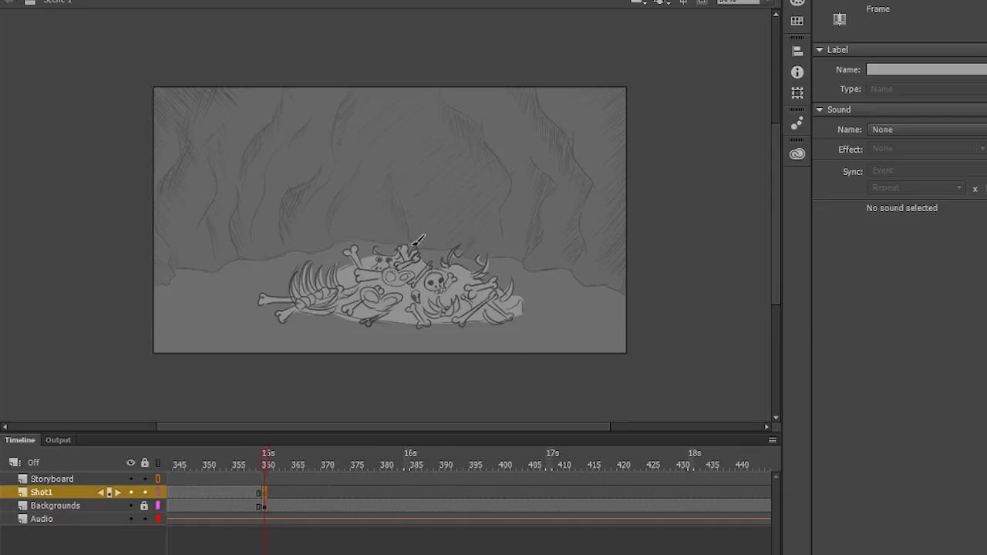
# Step: Make Shot1 the active layer and play the animatic, stopping at the head-circle frame
pyautogui.press('y')
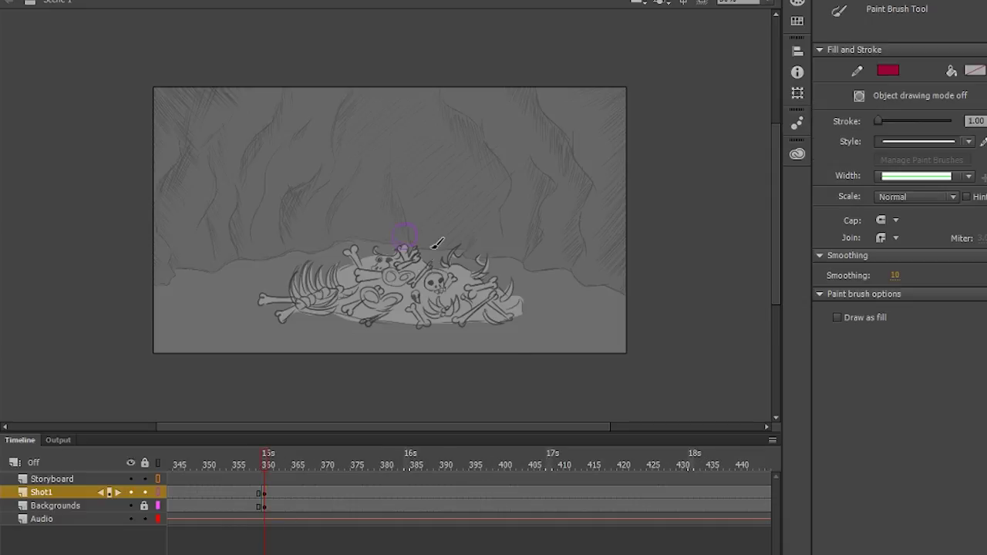
pyautogui.rightClick(110, 493)
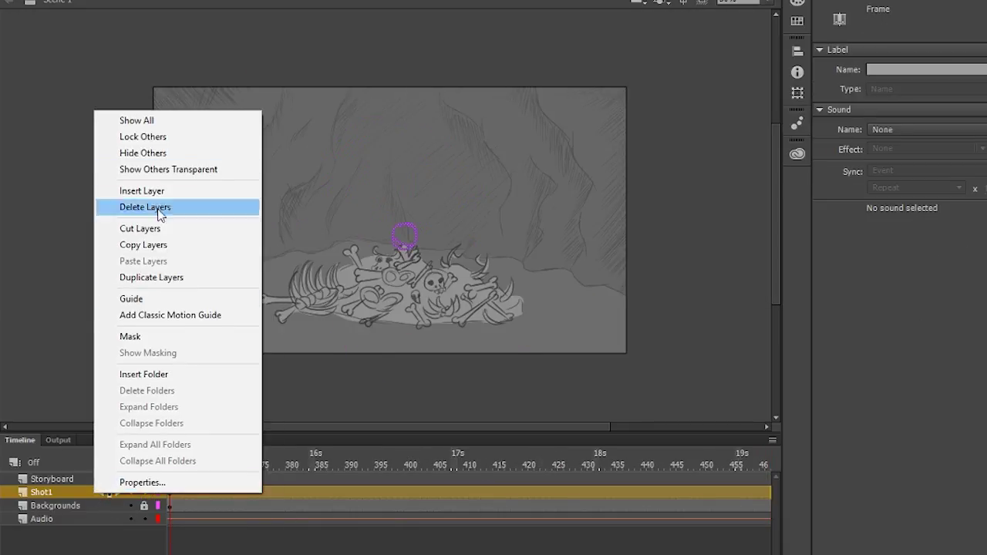
pyautogui.press('Escape')
pyautogui.click(108, 505)
pyautogui.click(109, 492)
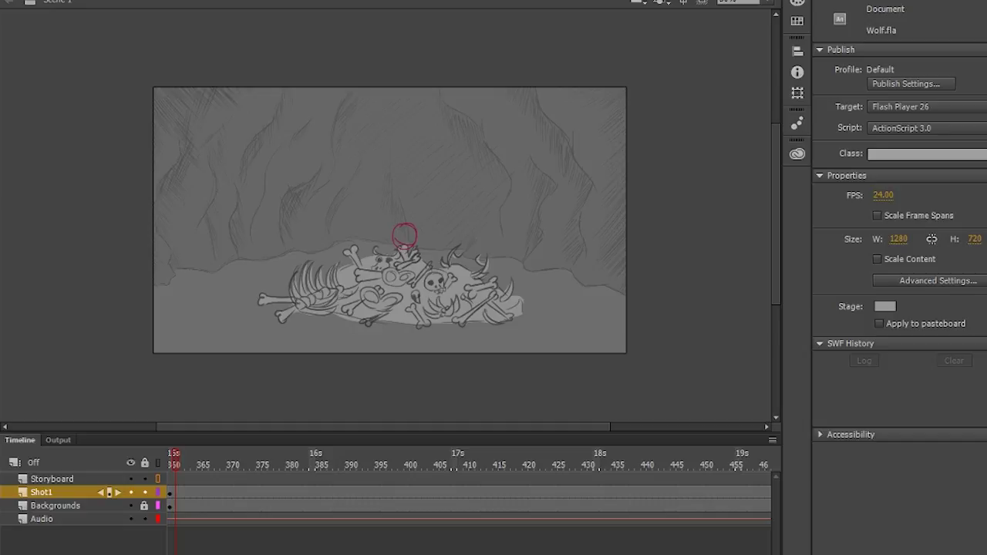
pyautogui.press('Return')
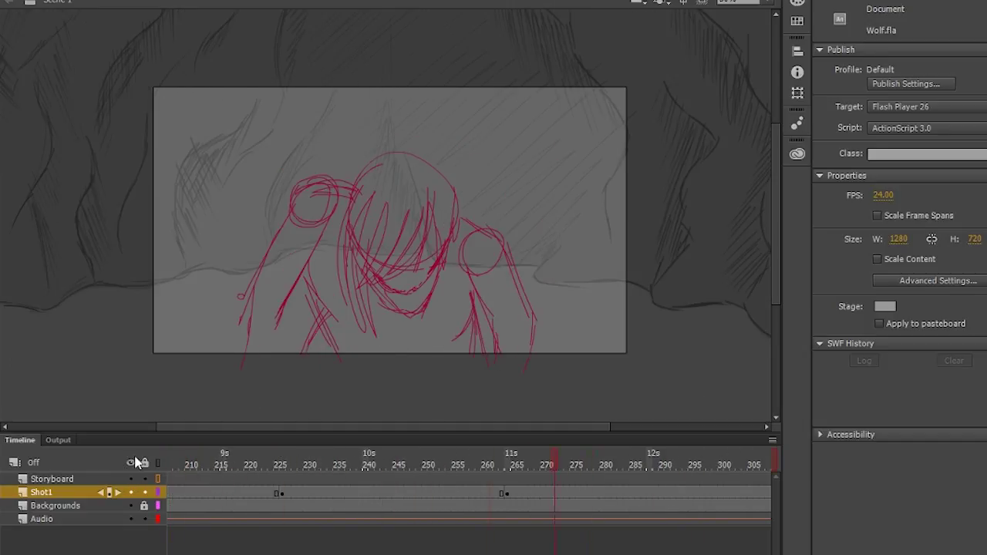
pyautogui.click(297, 462)
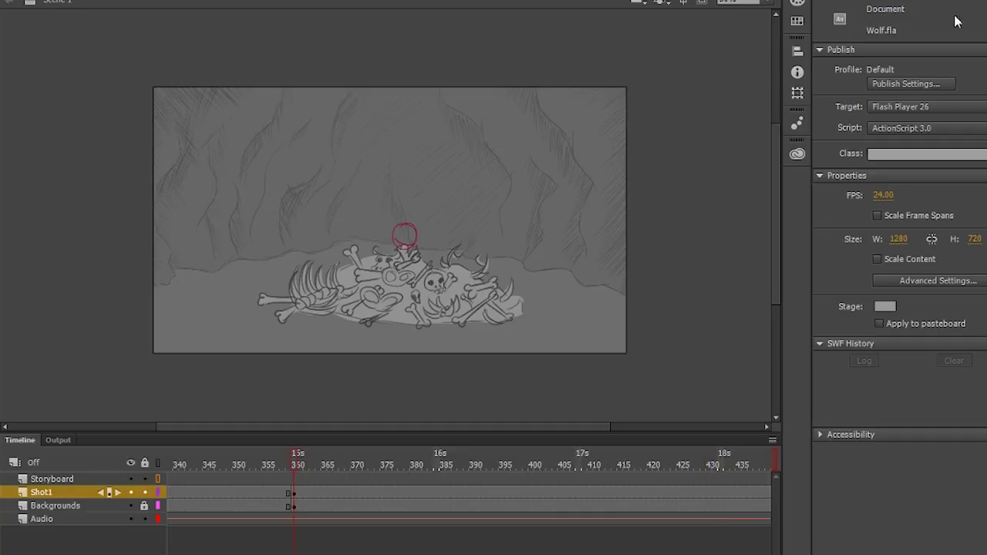
# Step: Move the red head circle slightly higher and sketch red scribbles around it
pyautogui.moveTo(404, 246)
pyautogui.mouseDown()
pyautogui.moveTo(397, 217)
pyautogui.moveTo(408, 240)
pyautogui.moveTo(382, 265)
pyautogui.moveTo(397, 247)
pyautogui.moveTo(435, 287)
pyautogui.moveTo(392, 284)
pyautogui.moveTo(437, 286)
pyautogui.mouseUp()
pyautogui.press('b')
pyautogui.moveTo(398, 227)
pyautogui.mouseDown()
pyautogui.moveTo(405, 219)
pyautogui.moveTo(409, 232)
pyautogui.moveTo(416, 216)
pyautogui.moveTo(425, 266)
pyautogui.mouseUp()
pyautogui.click(299, 467)
# Step: Insert a blank keyframe at frame 385 with onion skin and play from the head sketch
pyautogui.click(437, 493)
pyautogui.rightClick(436, 493)
pyautogui.click(494, 201)
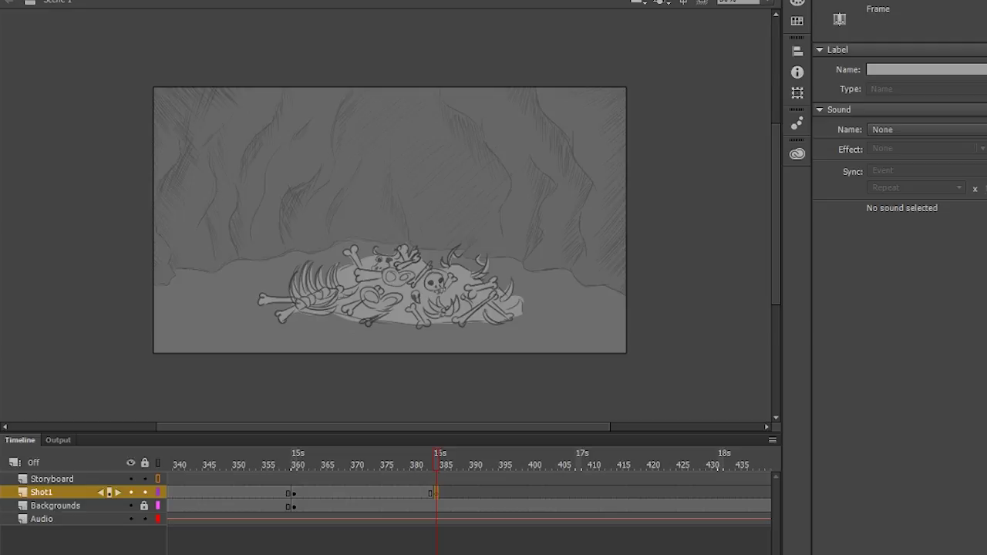
pyautogui.hotkey('alt', 'shift', 'o')
pyautogui.click(721, 463)
pyautogui.click(301, 463)
pyautogui.press('Return')
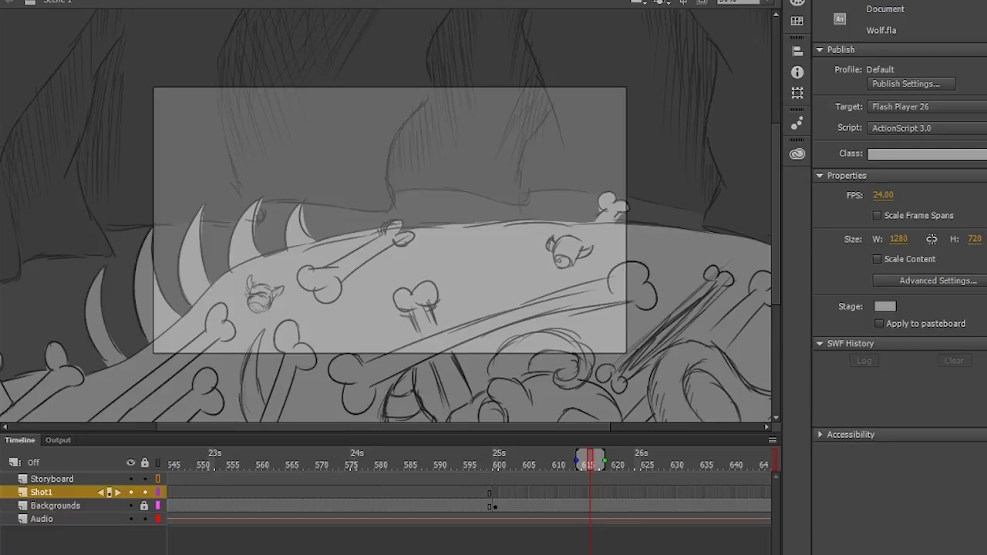
# Step: Delete the Storyboard layer and check the sound on the Audio layer
pyautogui.click(260, 518)
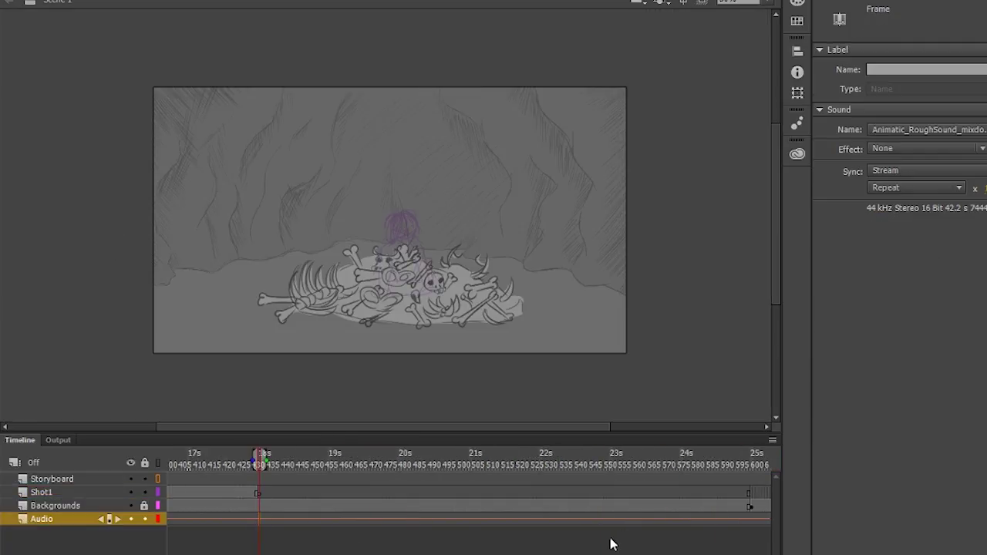
pyautogui.rightClick(260, 532)
pyautogui.click(253, 536)
pyautogui.click(108, 479)
pyautogui.press('Delete')
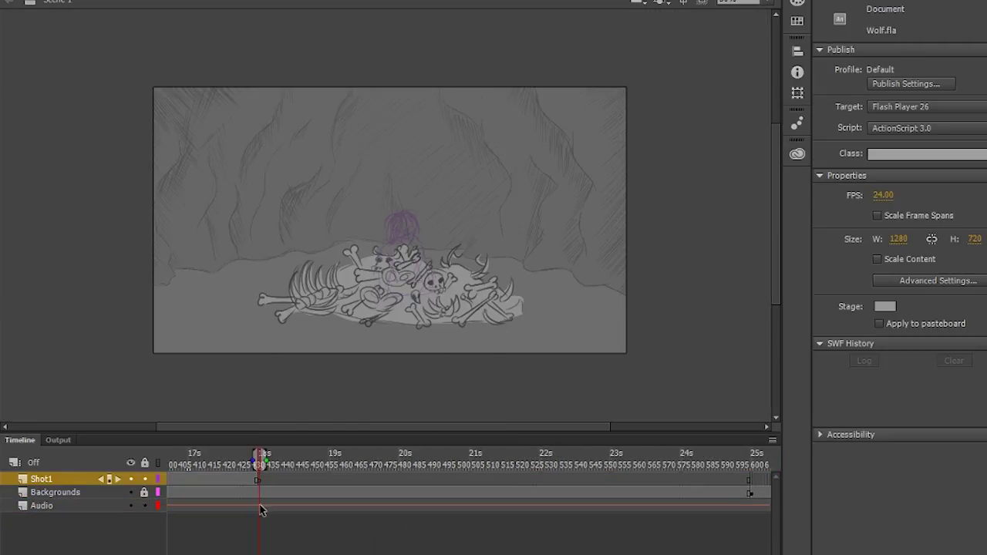
pyautogui.click(261, 508)
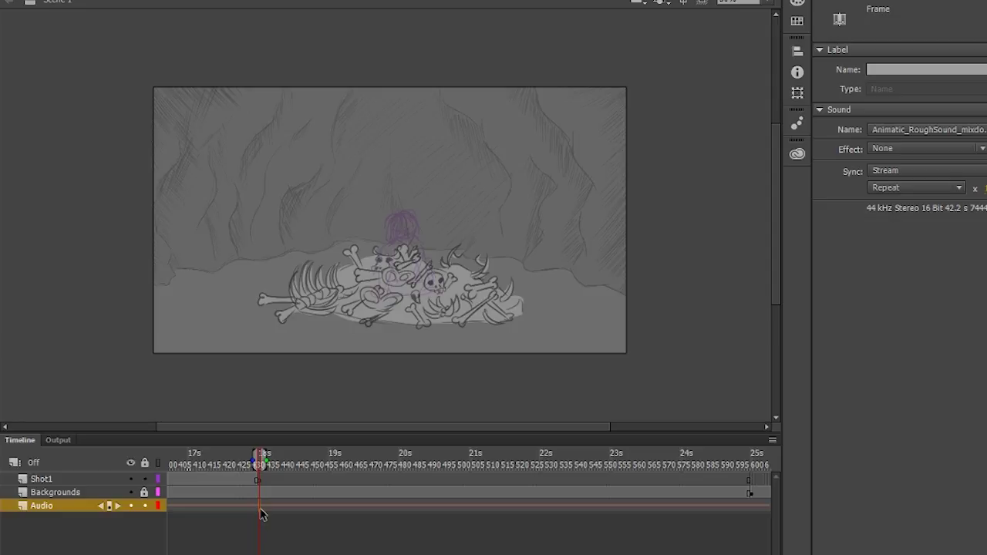
pyautogui.press('super')
pyautogui.press('super')
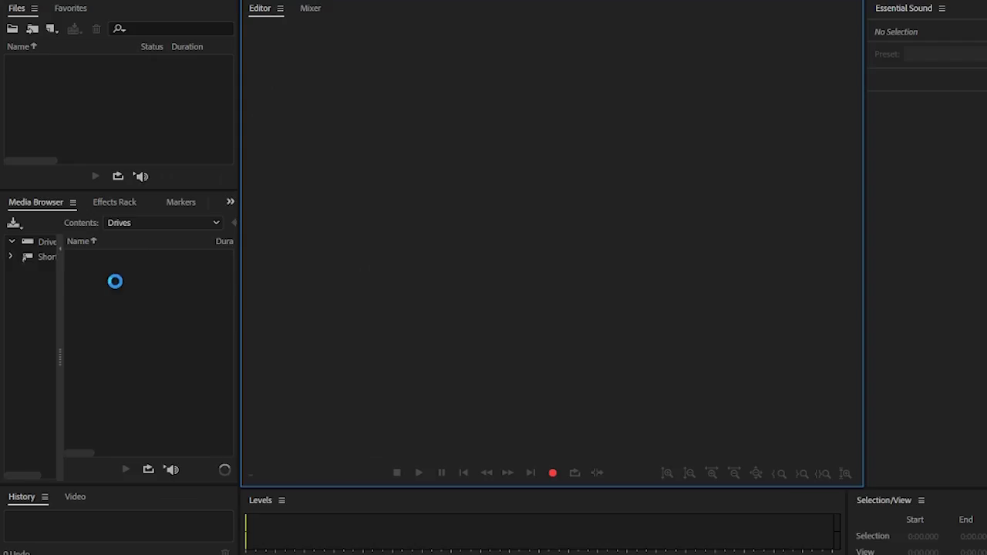
# Step: Locate Animatic_RoughSound_mixdown.wav in the 100 Days Of Animation Audio\Animatic_RoughSound folder
pyautogui.hotkey('alt', 'f')
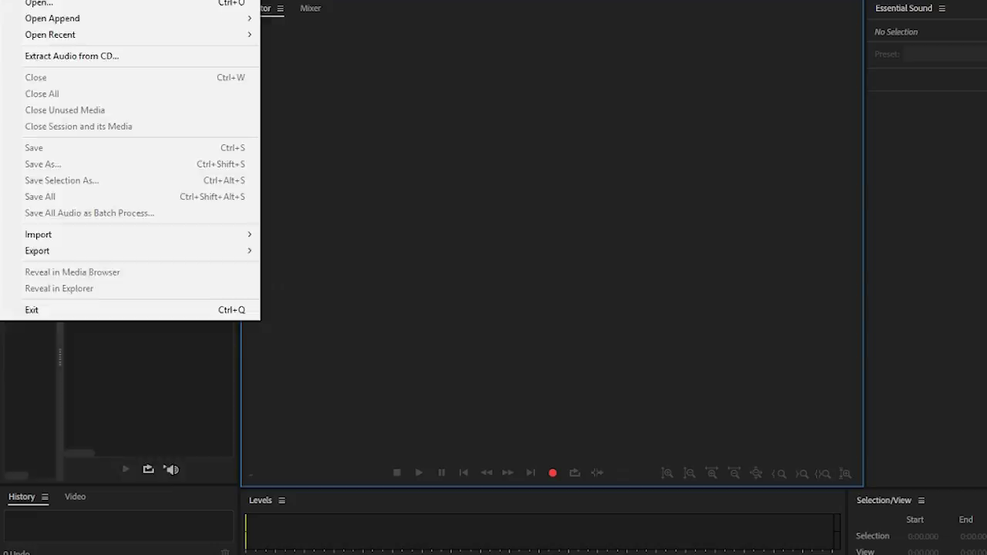
pyautogui.click(31, 2)
pyautogui.click(60, 56)
pyautogui.doubleClick(172, 101)
pyautogui.click(49, 55)
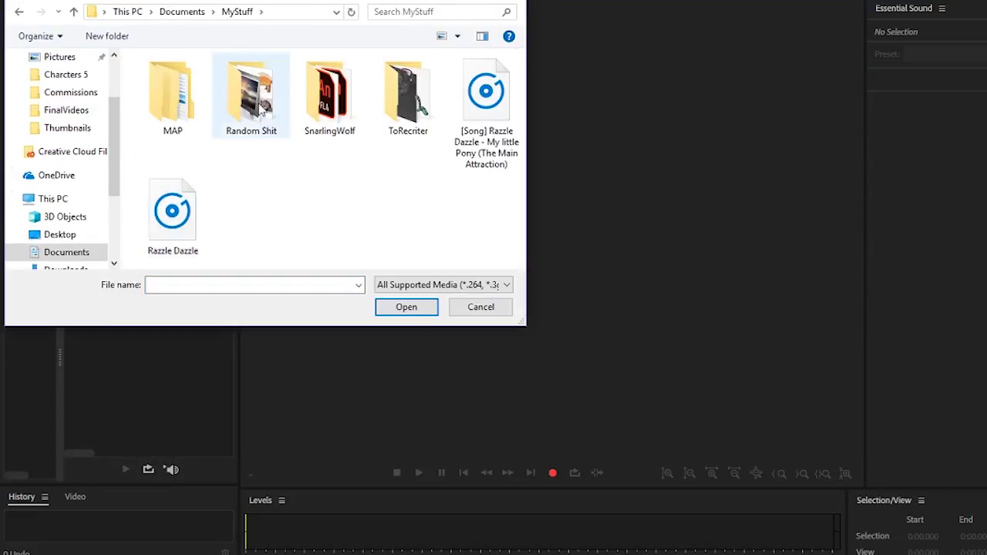
pyautogui.doubleClick(331, 101)
pyautogui.press('Escape')
pyautogui.press('super+e')
pyautogui.click(502, 161)
pyautogui.doubleClick(595, 332)
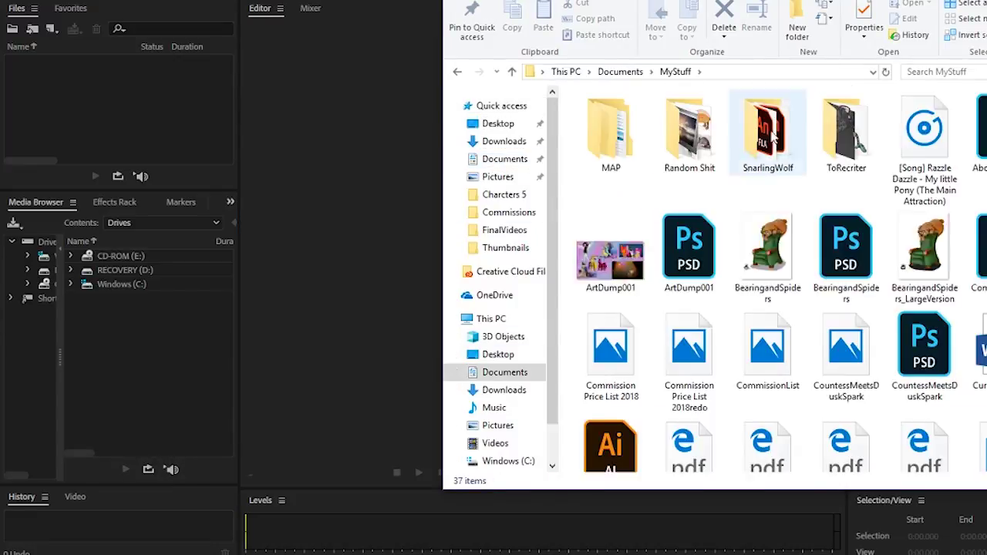
pyautogui.click(498, 124)
pyautogui.doubleClick(619, 131)
pyautogui.doubleClick(617, 116)
pyautogui.doubleClick(617, 116)
pyautogui.moveTo(633, 179)
pyautogui.mouseDown()
pyautogui.moveTo(181, 182)
pyautogui.moveTo(619, 164)
pyautogui.mouseUp()
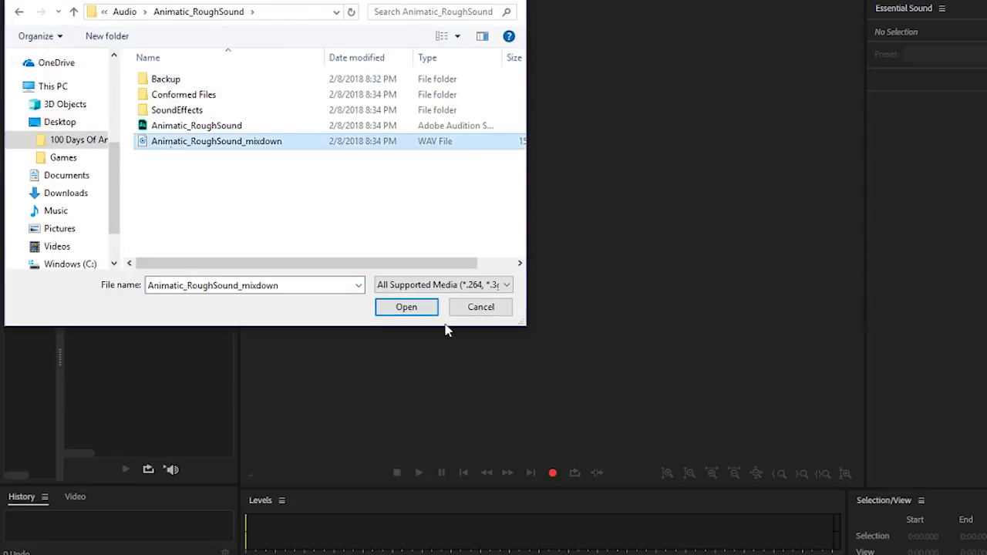
# Step: Open the mixdown WAV in the waveform editor, zoom to the first five seconds and play it
pyautogui.click(385, 305)
pyautogui.moveTo(805, 35); pyautogui.dragTo(313, 35)
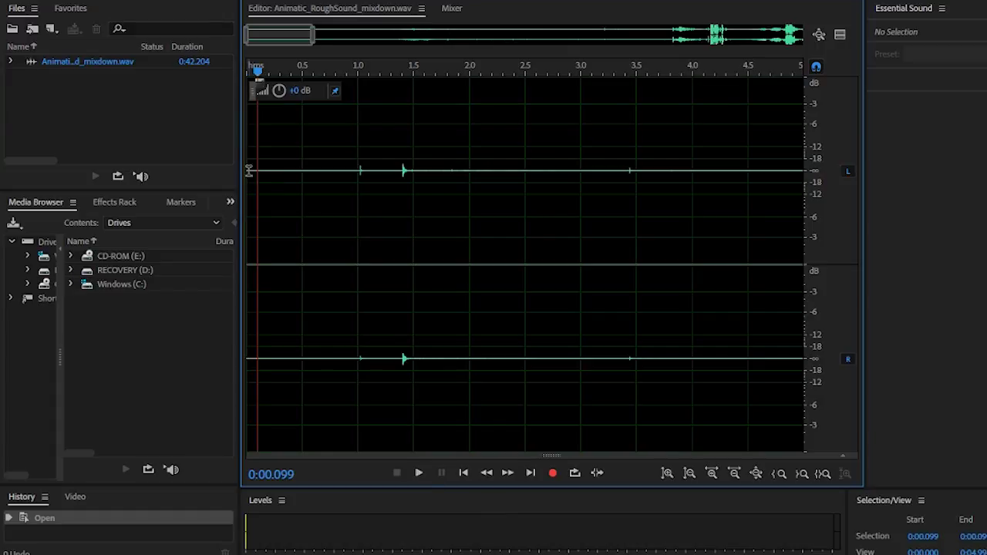
pyautogui.click(406, 242)
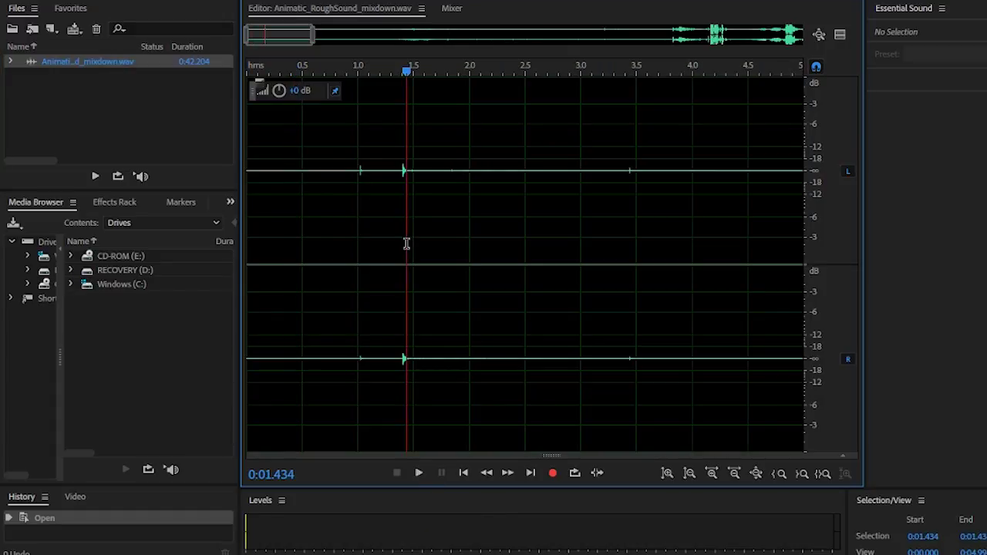
pyautogui.click(232, 2)
pyautogui.hotkey('ctrl', 'n')
pyautogui.press('Escape')
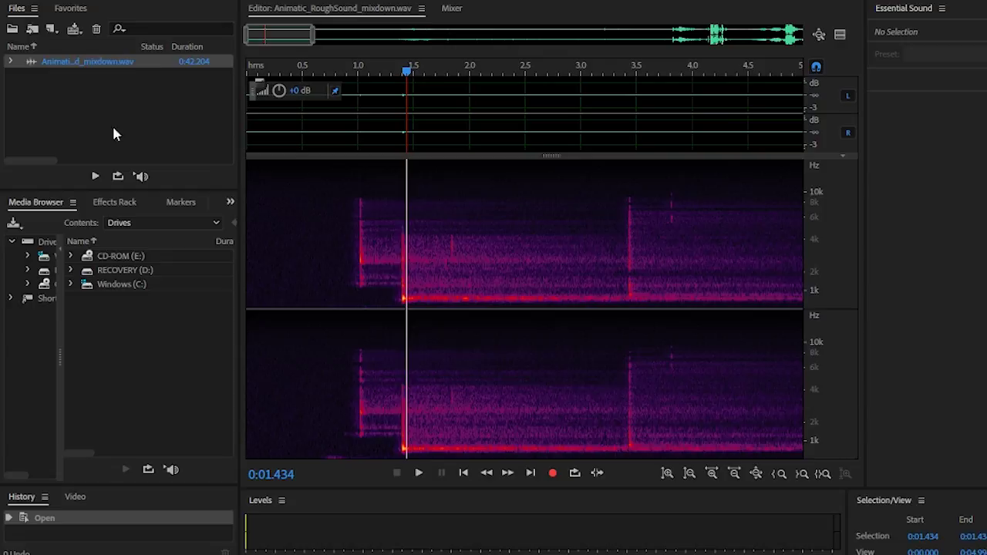
pyautogui.moveTo(551, 155); pyautogui.dragTo(553, 491)
pyautogui.hotkey('alt', 'e')
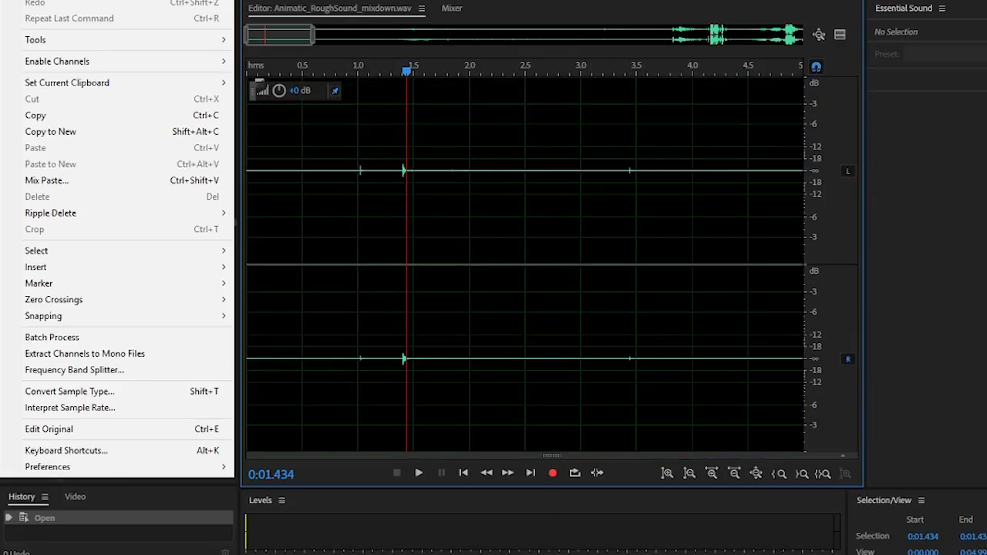
pyautogui.press('Escape')
pyautogui.click(141, 129)
pyautogui.press('space')
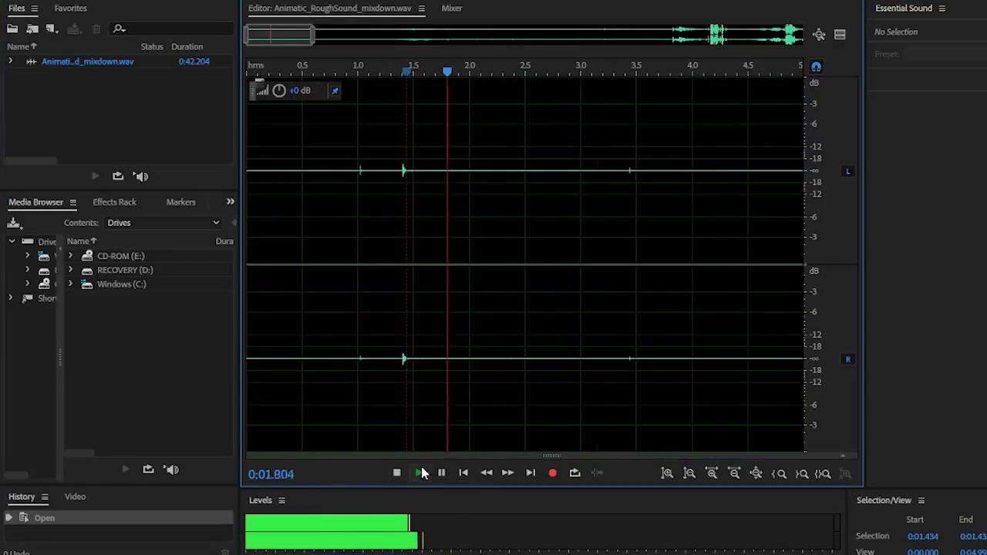
pyautogui.press('space')
pyautogui.hscroll(5, 659, 341)
pyautogui.click(661, 341)
# Step: Close the mixdown file and open the Animatic_RoughSound.sesx multitrack session
pyautogui.rightClick(91, 61)
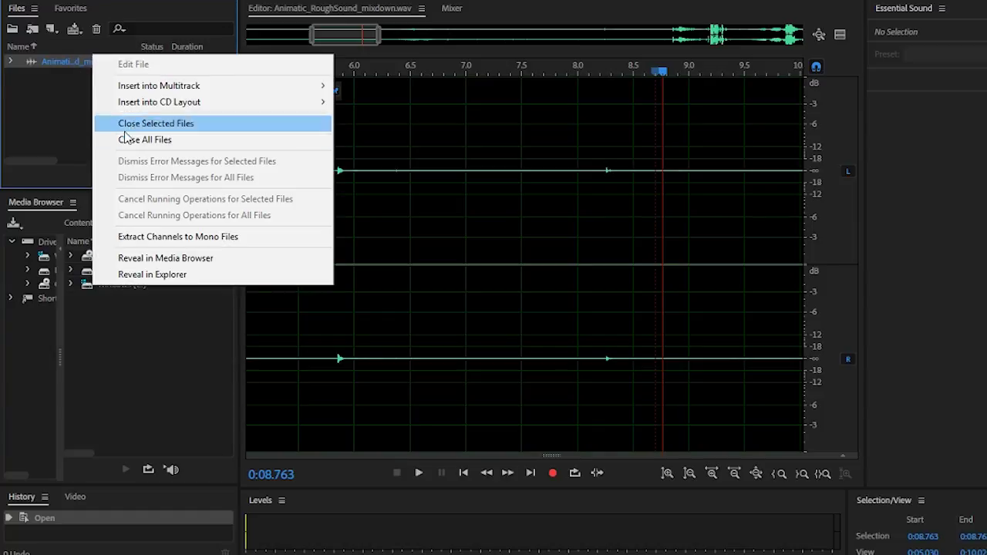
pyautogui.click(154, 124)
pyautogui.hotkey('ctrl', 'o')
pyautogui.doubleClick(187, 126)
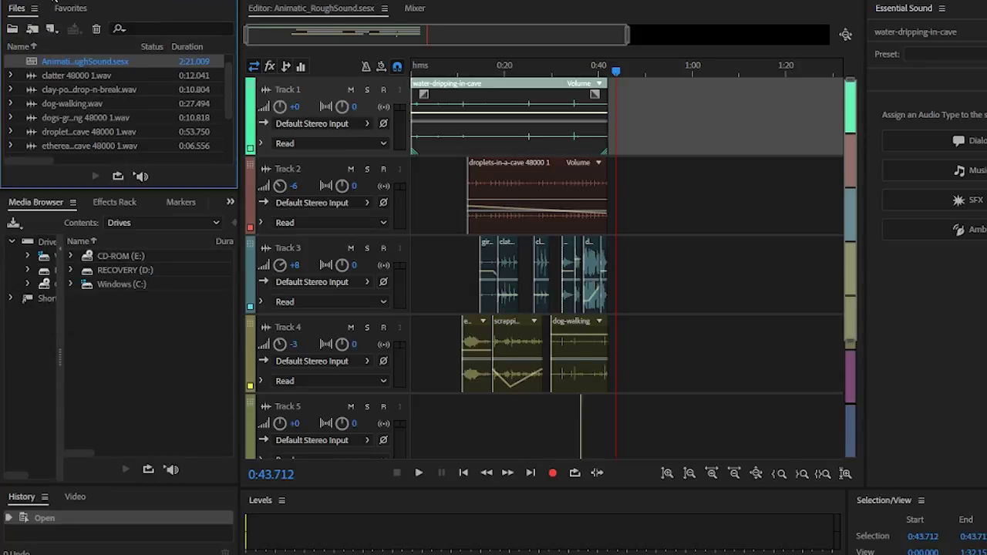
# Step: Preview the water-dripping clip, then trim away the start of the Track 1 clip
pyautogui.press('9')
pyautogui.press('space')
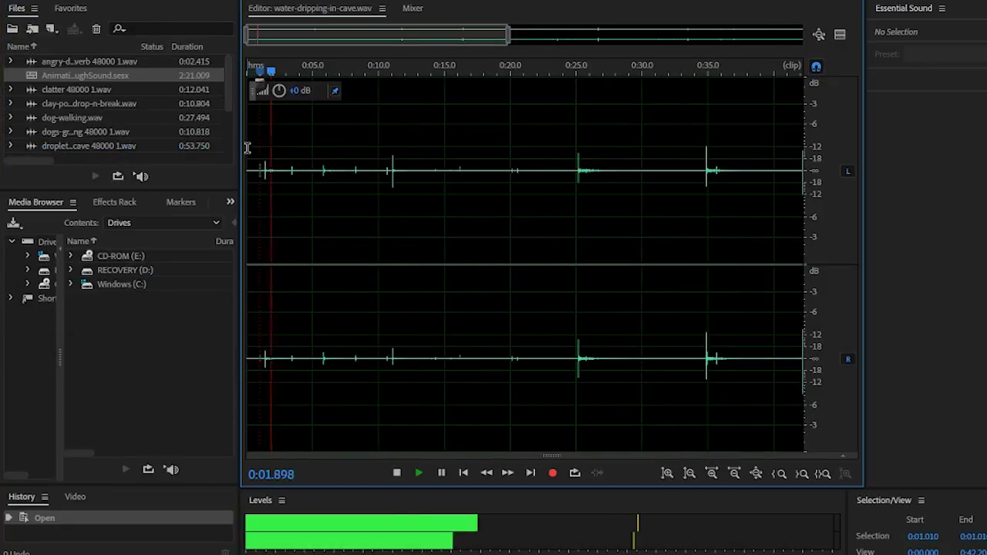
pyautogui.press('0')
pyautogui.moveTo(630, 45); pyautogui.dragTo(333, 35)
pyautogui.moveTo(413, 151); pyautogui.dragTo(413, 130)
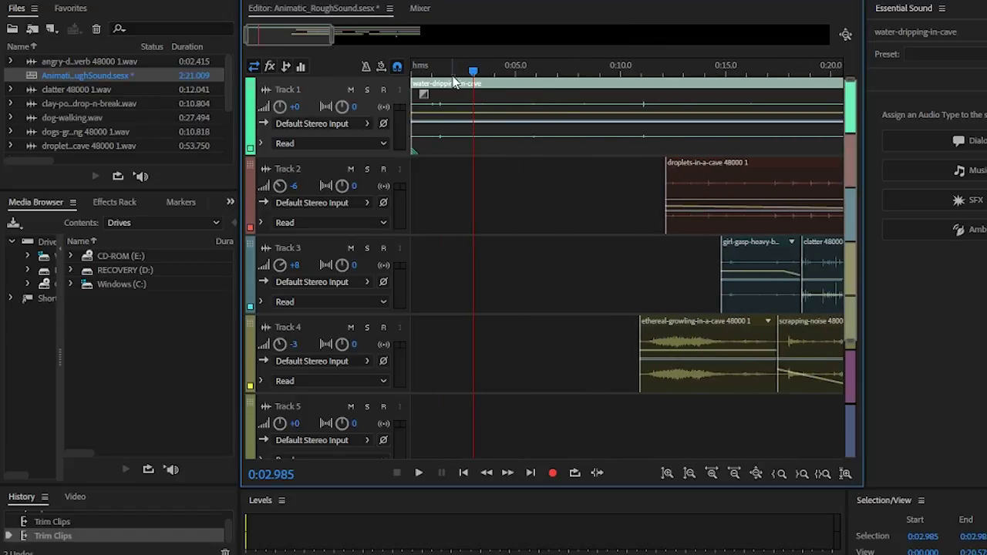
pyautogui.click(455, 105)
pyautogui.moveTo(452, 82); pyautogui.dragTo(564, 91)
pyautogui.click(564, 103)
pyautogui.press('Delete')
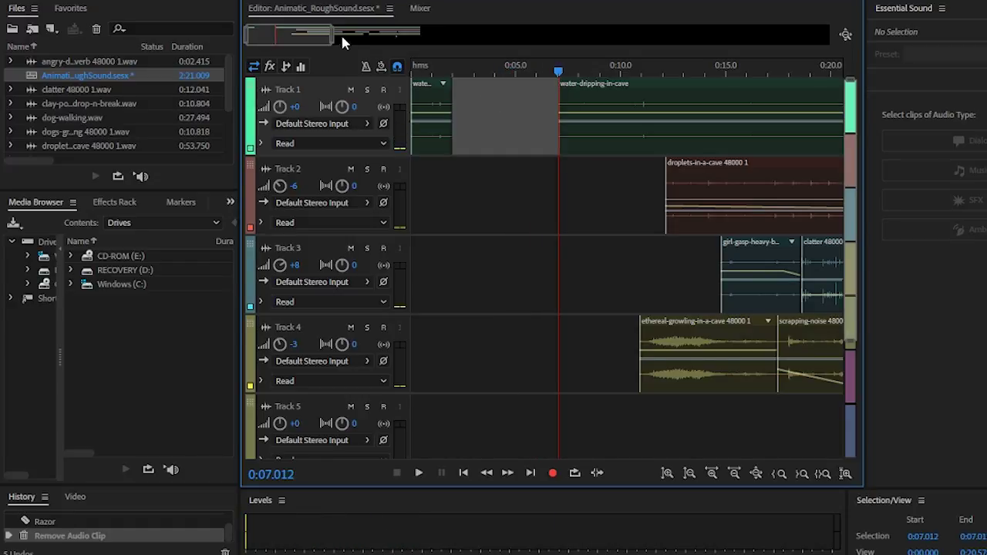
# Step: Shift all clips about 5 seconds earlier and play the session back
pyautogui.scroll(-5, 441, 93)
pyautogui.hotkey('ctrl', 'a')
pyautogui.scroll(1, 563, 145)
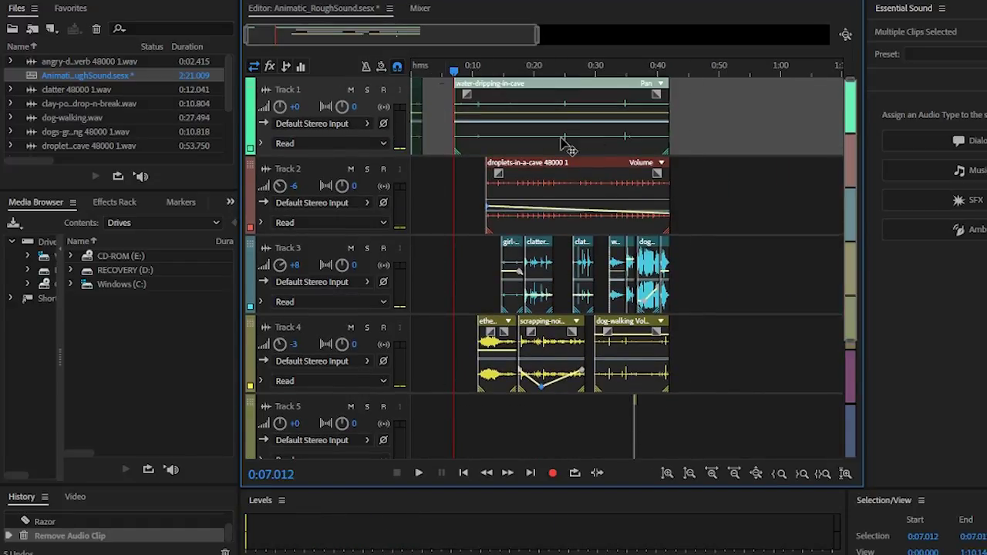
pyautogui.moveTo(688, 420); pyautogui.dragTo(658, 420)
pyautogui.click(679, 182)
pyautogui.press('space')
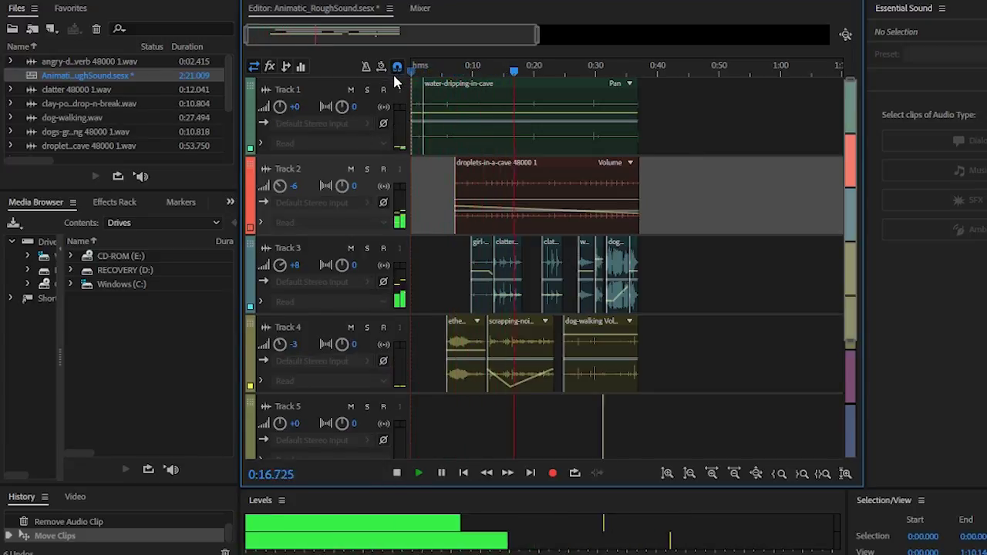
pyautogui.press('space')
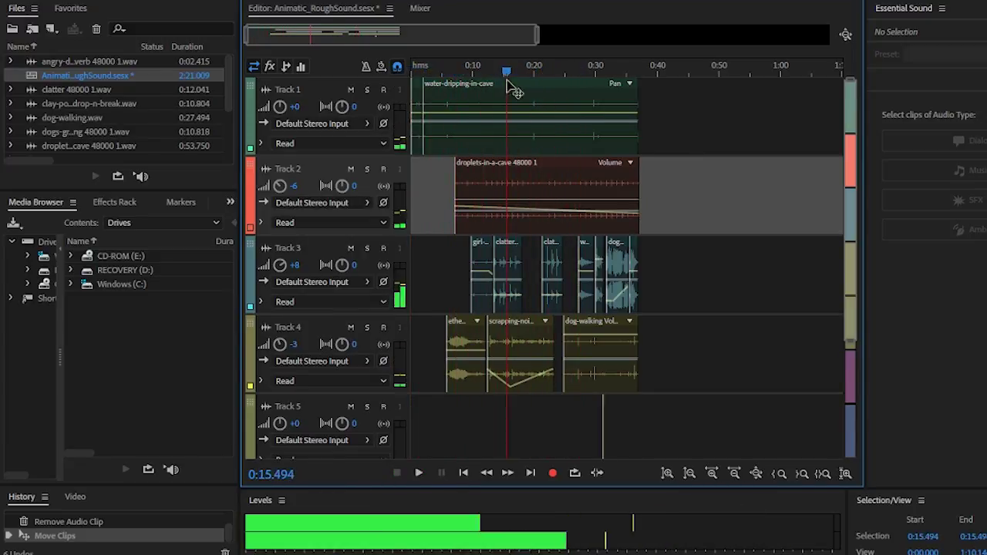
# Step: Mute Track 3 and replay the session around the 16-second mark
pyautogui.click(351, 327)
pyautogui.click(351, 247)
pyautogui.press('space')
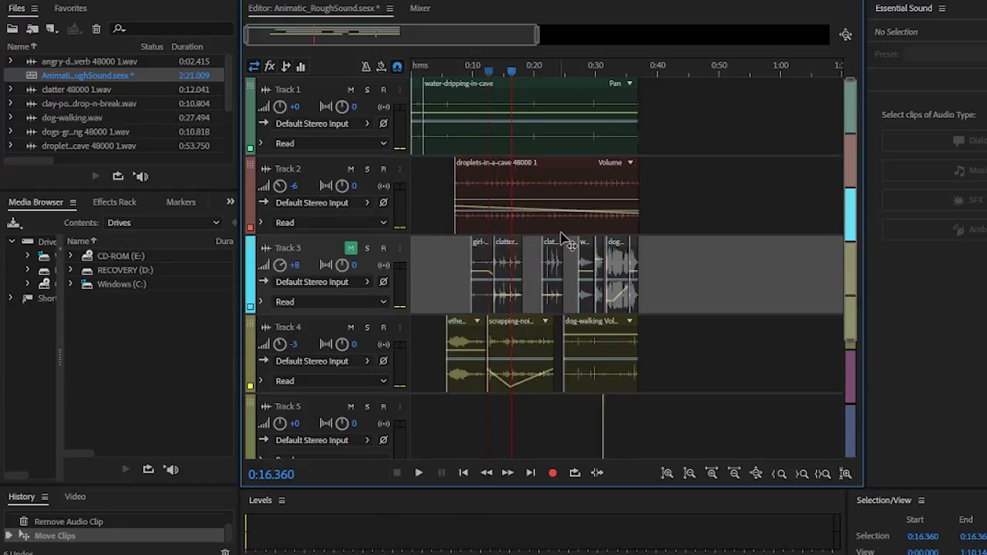
pyautogui.click(509, 72)
pyautogui.press('space')
# Step: Split Tracks 1, 2 and 4 at 15.5 seconds and again at 21.5 seconds
pyautogui.press('r')
pyautogui.click(507, 106)
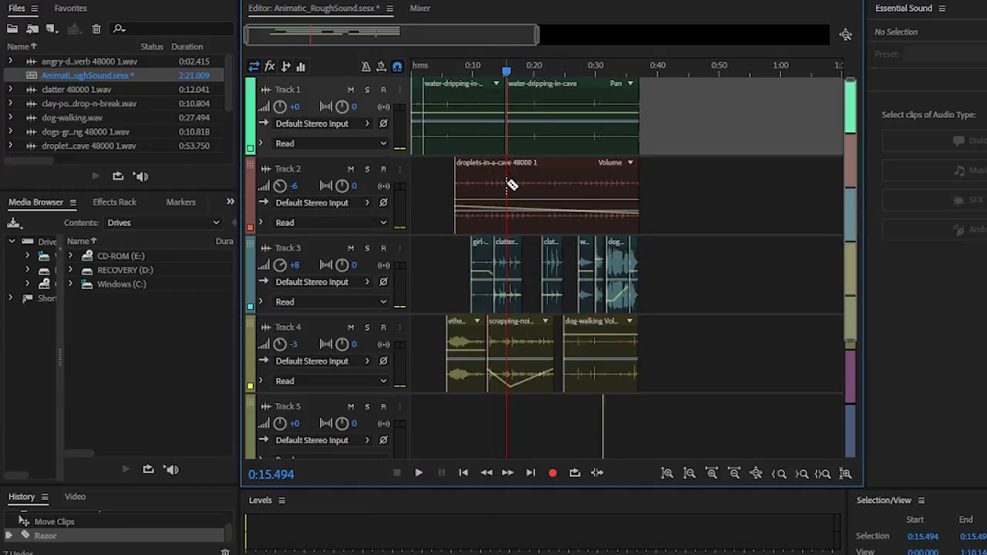
pyautogui.click(509, 188)
pyautogui.click(515, 347)
pyautogui.press('space')
pyautogui.click(545, 72)
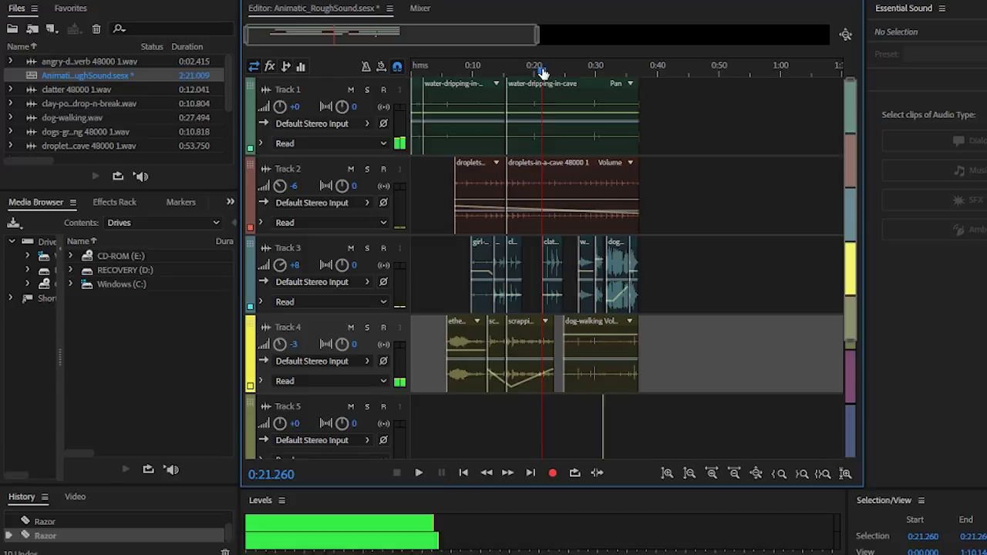
pyautogui.press('space')
pyautogui.click(544, 115)
pyautogui.click(546, 185)
pyautogui.click(549, 347)
# Step: Delete the short pieces on all four tracks and slide the later clips left into the gap
pyautogui.press('v')
pyautogui.click(524, 143)
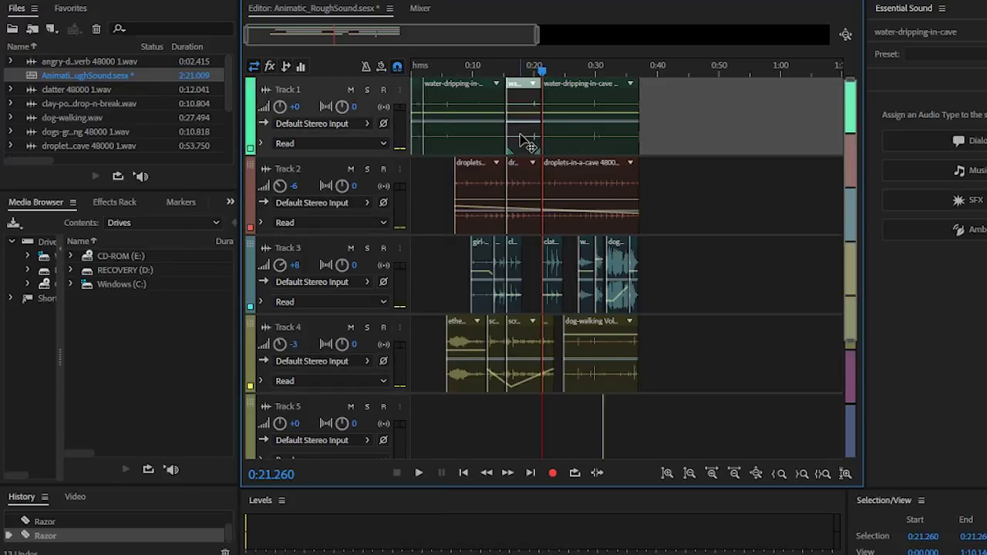
pyautogui.keyDown('shift'); pyautogui.click(529, 181); pyautogui.keyUp('shift')
pyautogui.keyDown('shift'); pyautogui.click(513, 274); pyautogui.keyUp('shift')
pyautogui.keyDown('shift'); pyautogui.click(531, 347); pyautogui.keyUp('shift')
pyautogui.press('Delete')
pyautogui.moveTo(544, 416); pyautogui.dragTo(594, 115)
pyautogui.moveTo(542, 71); pyautogui.dragTo(399, 77)
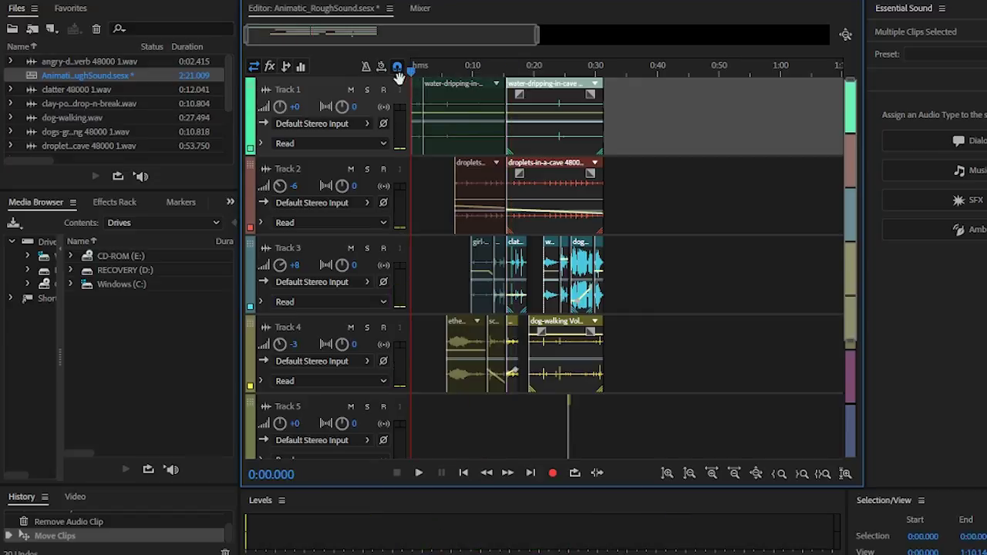
pyautogui.press('space')
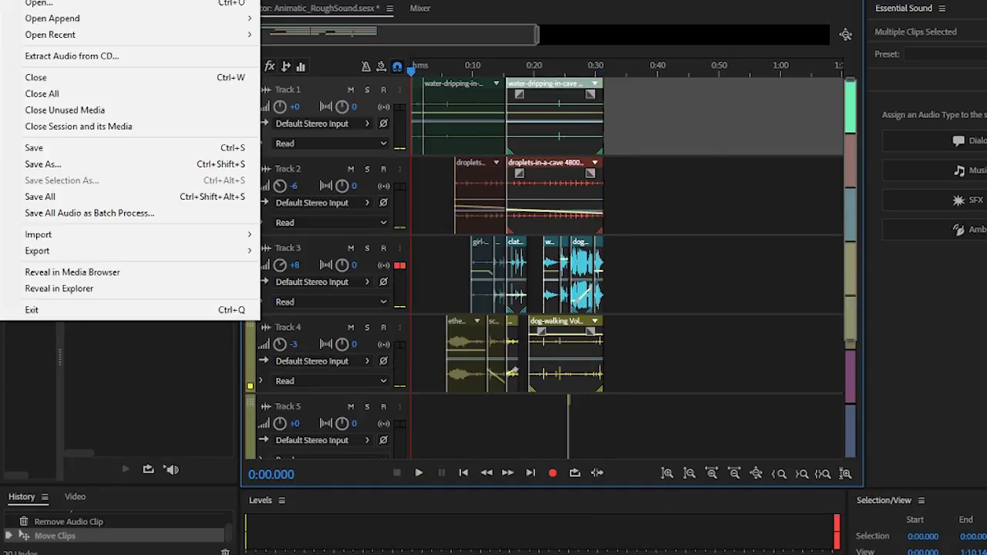
# Step: Export the entire session as a multitrack mixdown WAV named Animatic_EditedSound_mixdown
pyautogui.moveTo(537, 35); pyautogui.dragTo(385, 51)
pyautogui.click(17, 2)
pyautogui.moveTo(38, 249)
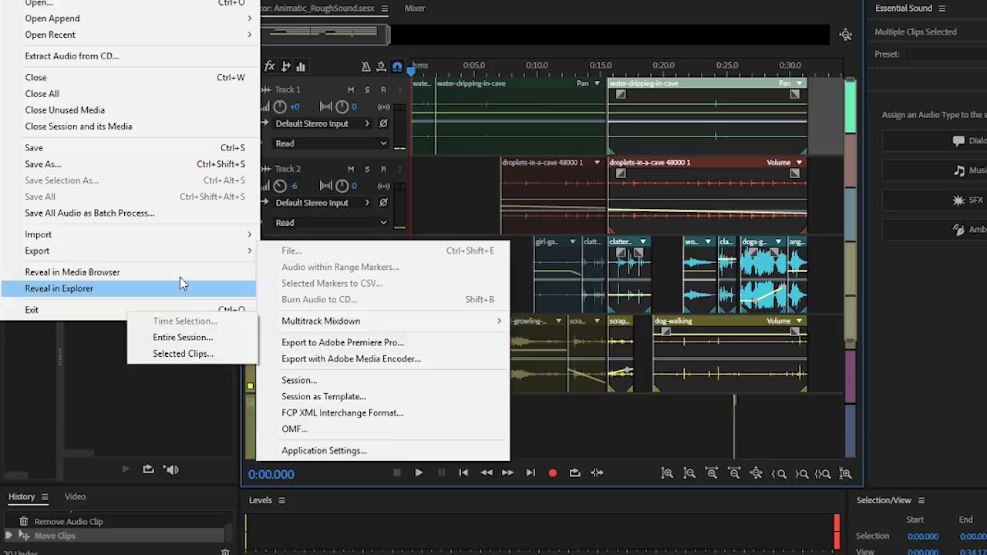
pyautogui.click(218, 340)
pyautogui.click(659, 144)
pyautogui.click(192, 255)
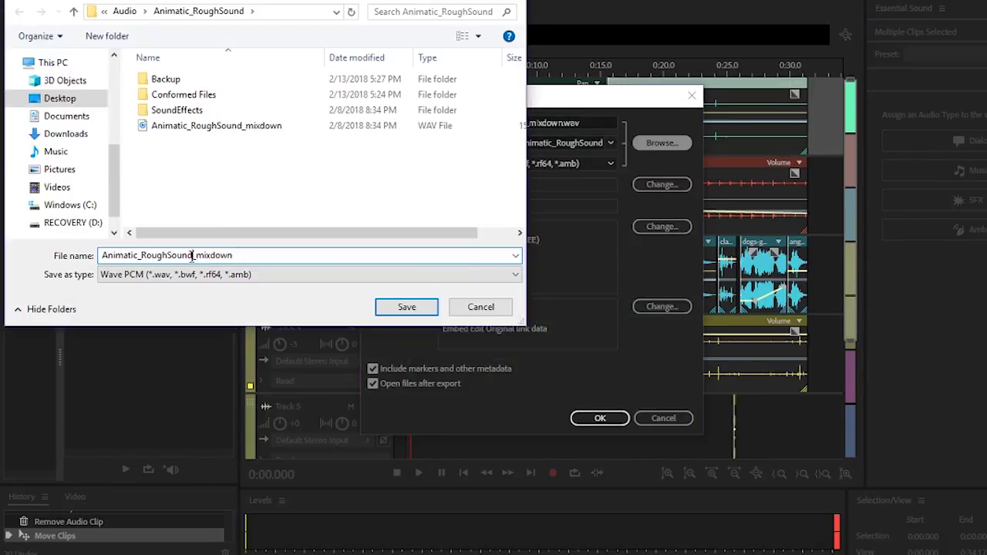
pyautogui.write('Edited')
pyautogui.press('Return')
pyautogui.click(600, 418)
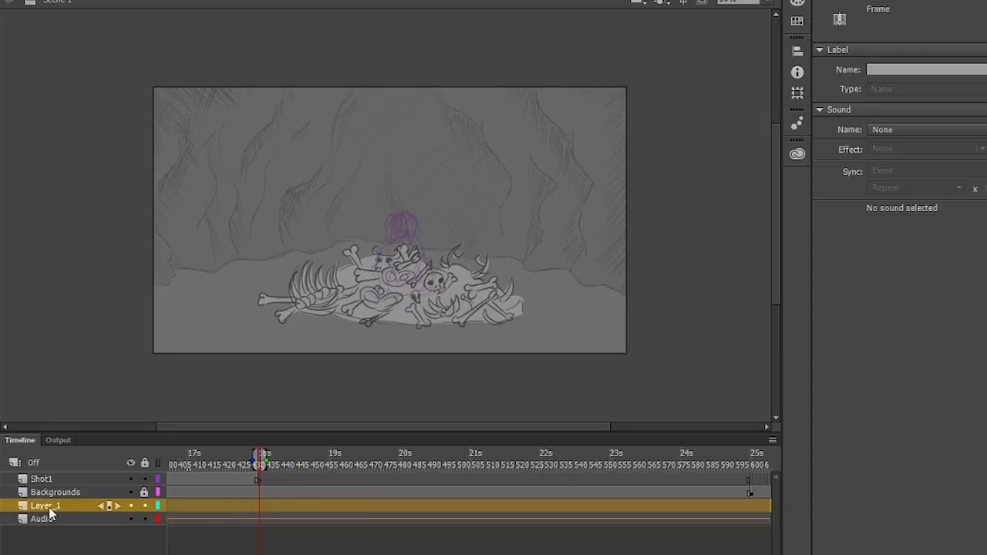
# Step: Import Animatic_EditedSound_mixdown.wav into the library and place it on the Edit_Audio layer
pyautogui.press('Home')
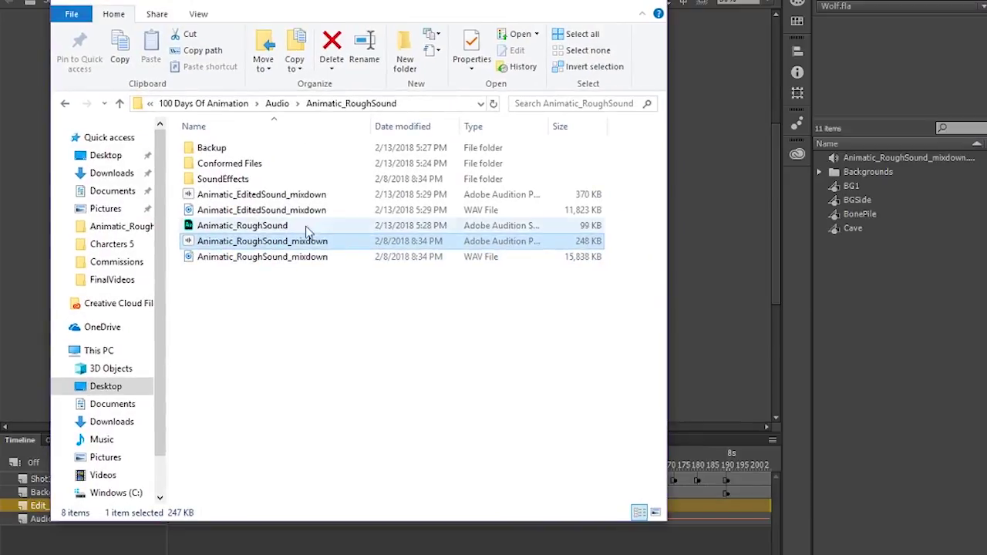
pyautogui.click(262, 210)
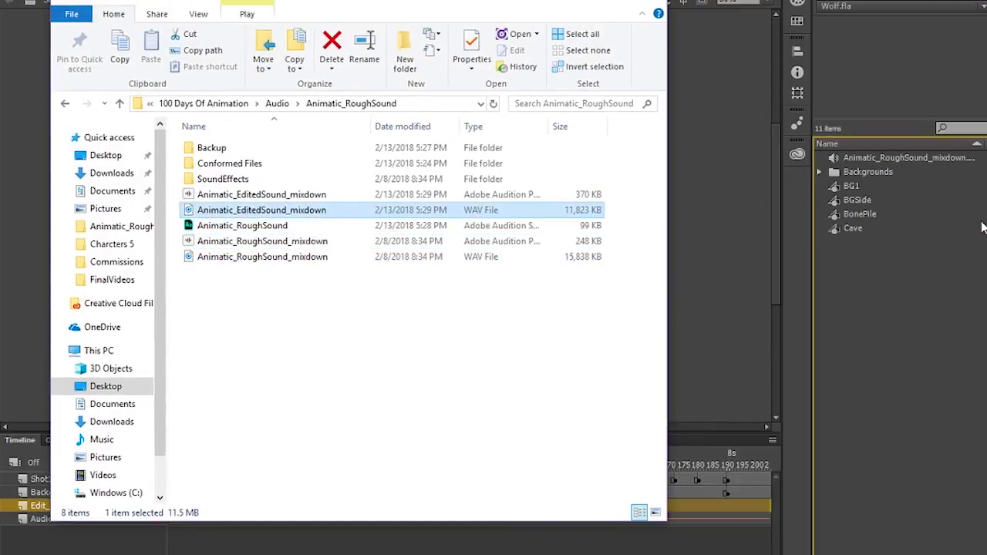
pyautogui.click(776, 200)
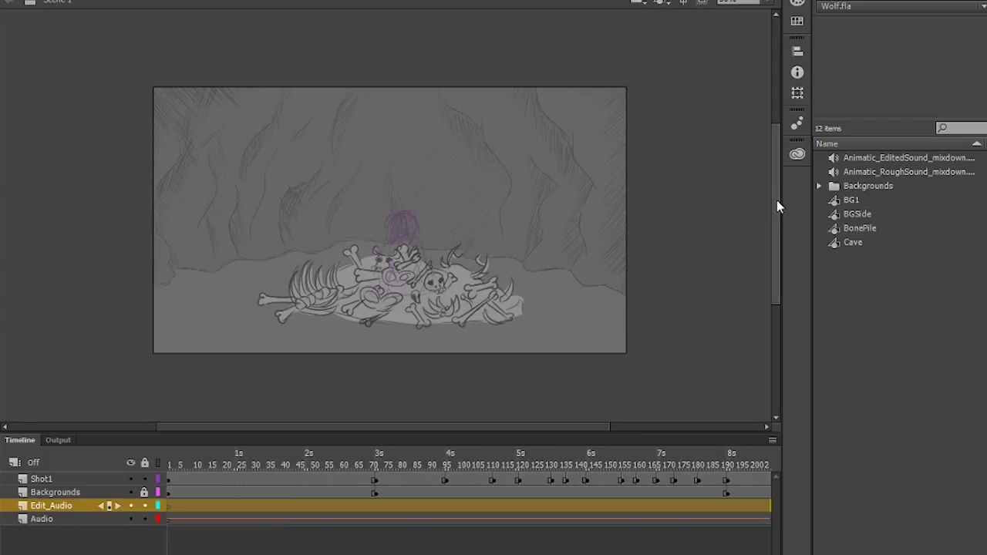
pyautogui.moveTo(887, 157); pyautogui.dragTo(174, 509)
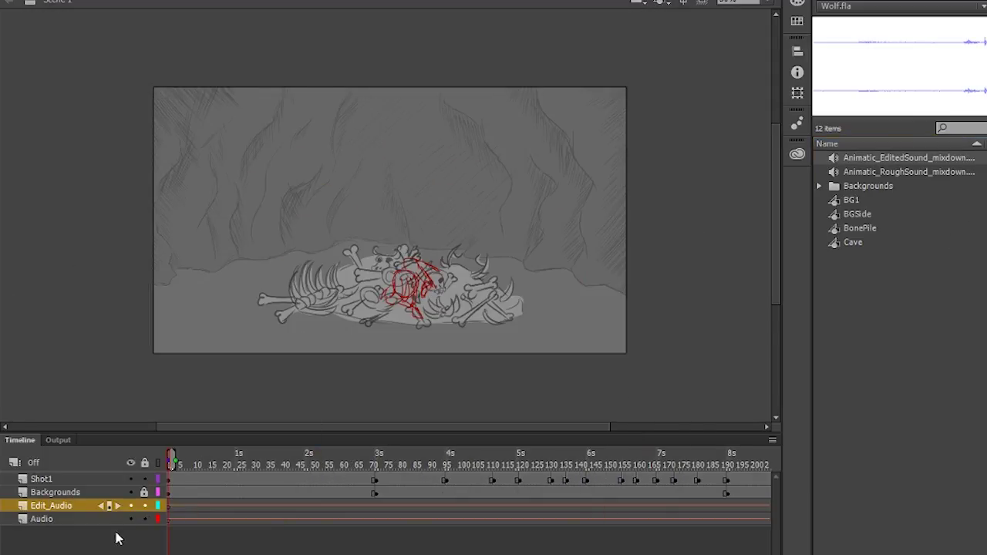
pyautogui.moveTo(170, 465); pyautogui.dragTo(458, 522)
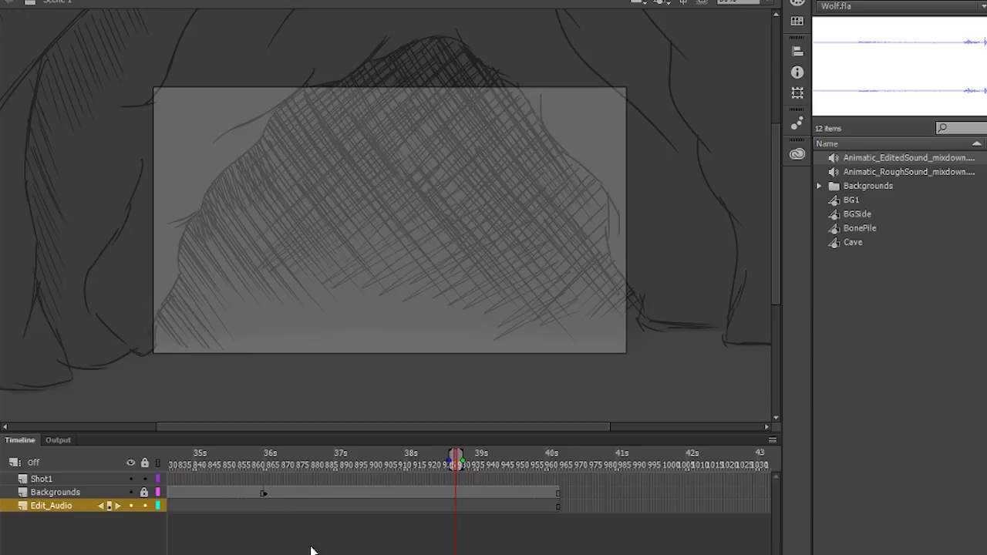
# Step: Check the Edit_Audio sound settings and find where the mixdown ends on the timeline
pyautogui.moveTo(559, 509)
pyautogui.mouseDown()
pyautogui.moveTo(139, 509)
pyautogui.moveTo(573, 520)
pyautogui.mouseUp()
pyautogui.click(849, 1)
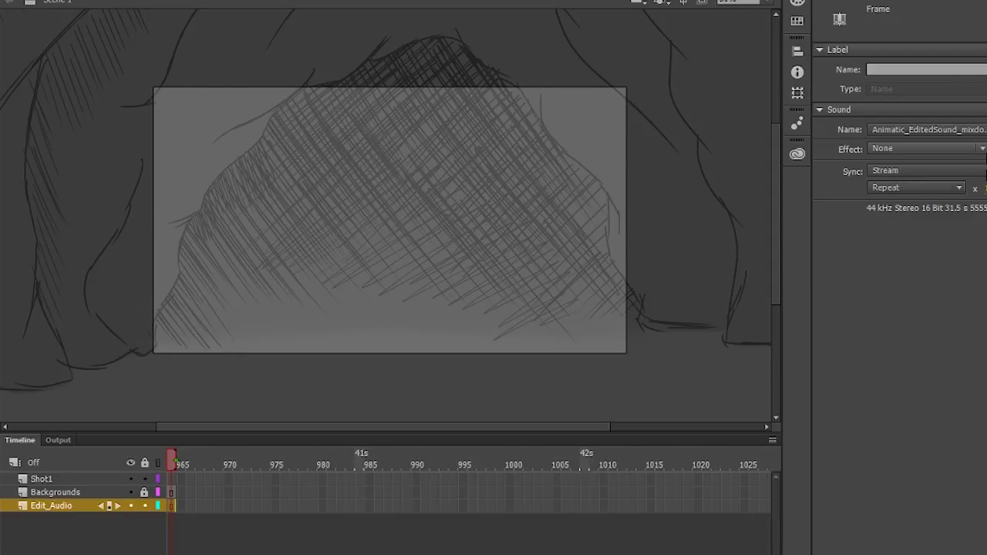
pyautogui.moveTo(339, 509); pyautogui.dragTo(594, 506)
pyautogui.rightClick(435, 510)
pyautogui.click(545, 509)
# Step: Remove the extra Edit_Audio frames past frame 755
pyautogui.click(429, 511)
pyautogui.rightClick(481, 503)
pyautogui.click(337, 529)
pyautogui.rightClick(478, 505)
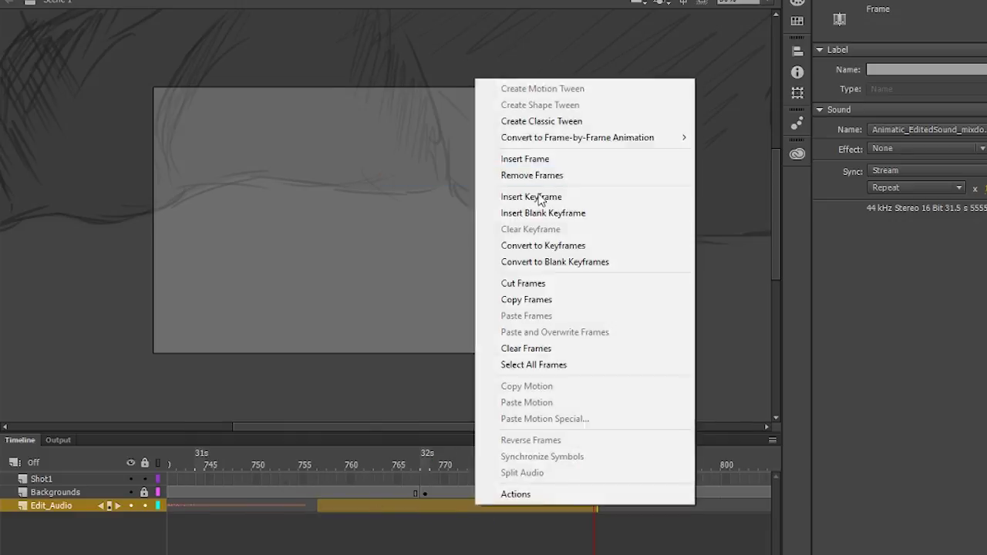
pyautogui.rightClick(490, 506)
pyautogui.click(499, 489)
pyautogui.rightClick(485, 506)
pyautogui.click(515, 175)
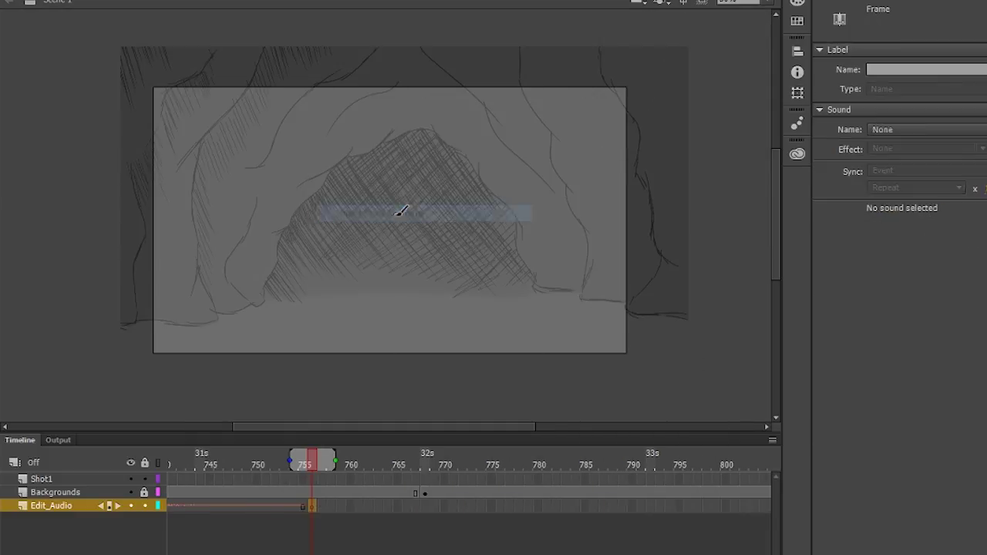
pyautogui.rightClick(310, 506)
pyautogui.click(386, 176)
# Step: Move Shot1's frame span to start near frame 47 and play from the start
pyautogui.click(223, 463)
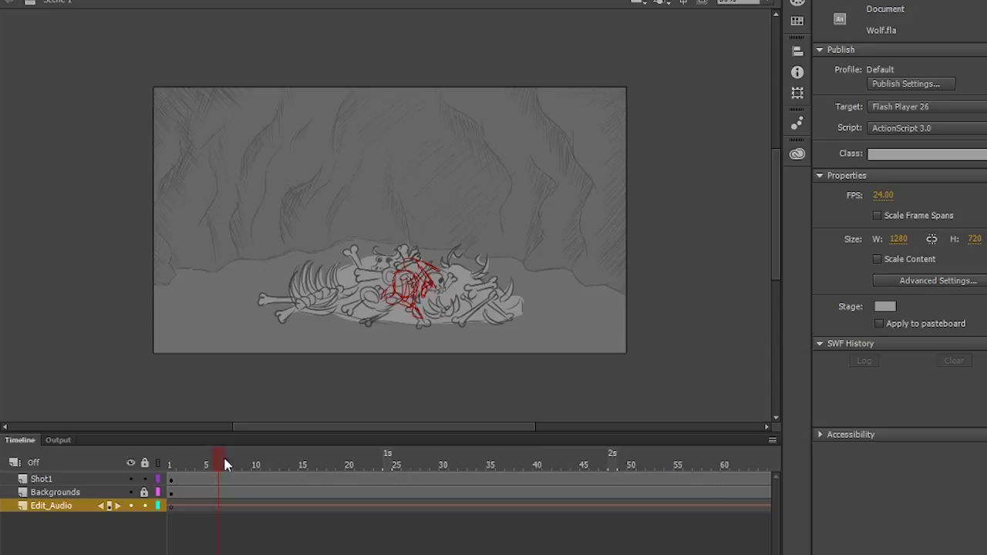
pyautogui.scroll(-5, 391, 506)
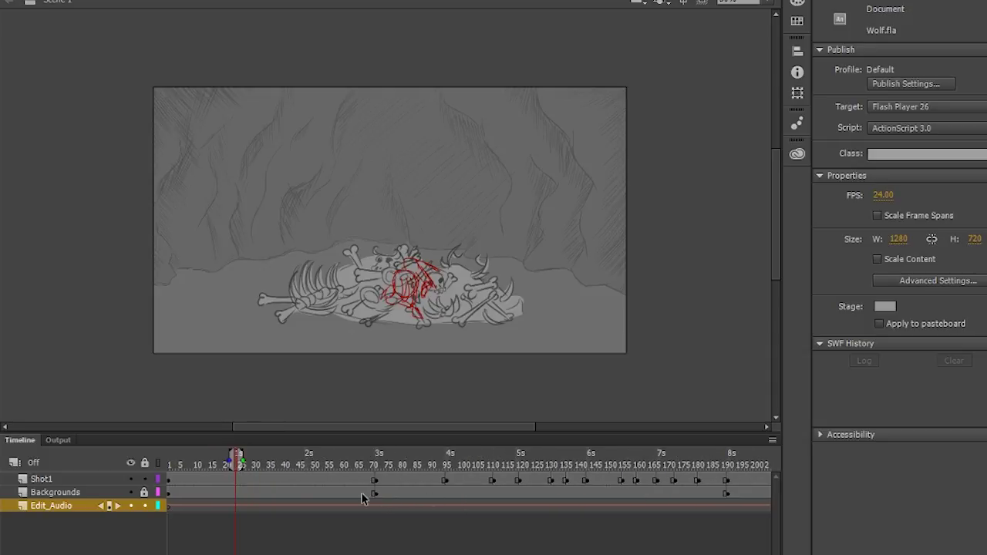
pyautogui.click(279, 479)
pyautogui.moveTo(376, 482); pyautogui.dragTo(304, 479)
pyautogui.press('Return')
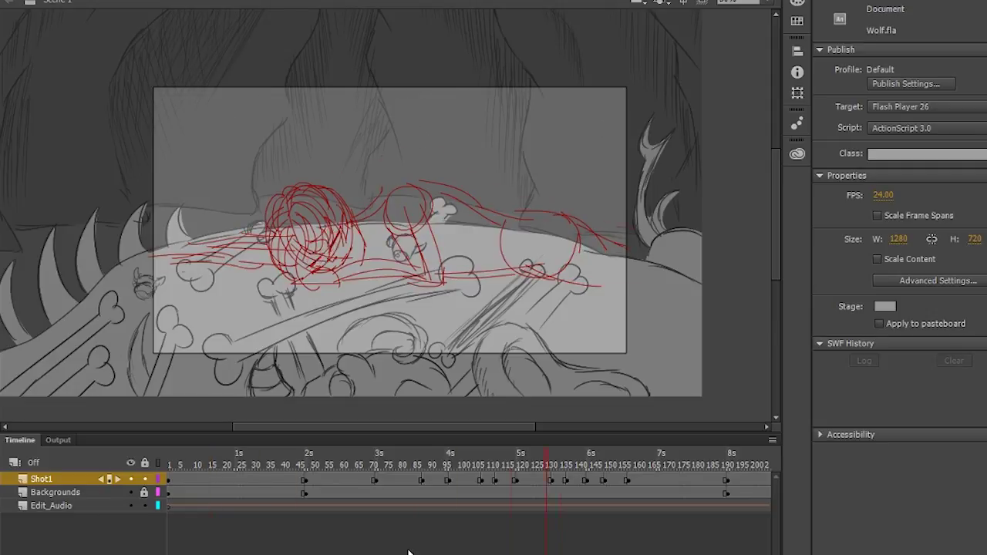
# Step: Shift a range of Shot1 keyframes about 5 frames earlier and preview the timing
pyautogui.click(307, 481)
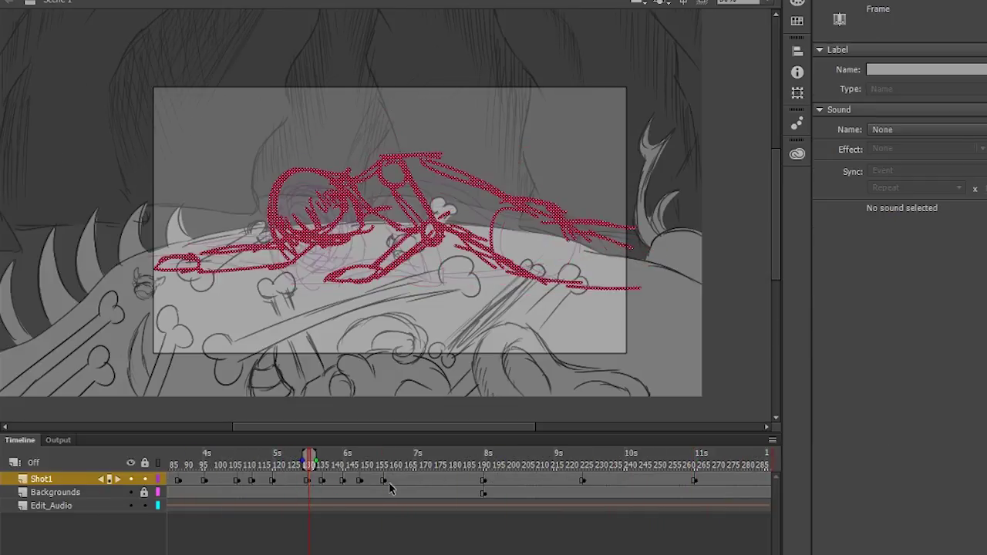
pyautogui.keyDown('shift'); pyautogui.click(385, 481); pyautogui.keyUp('shift')
pyautogui.moveTo(308, 480); pyautogui.dragTo(293, 480)
pyautogui.press('Return')
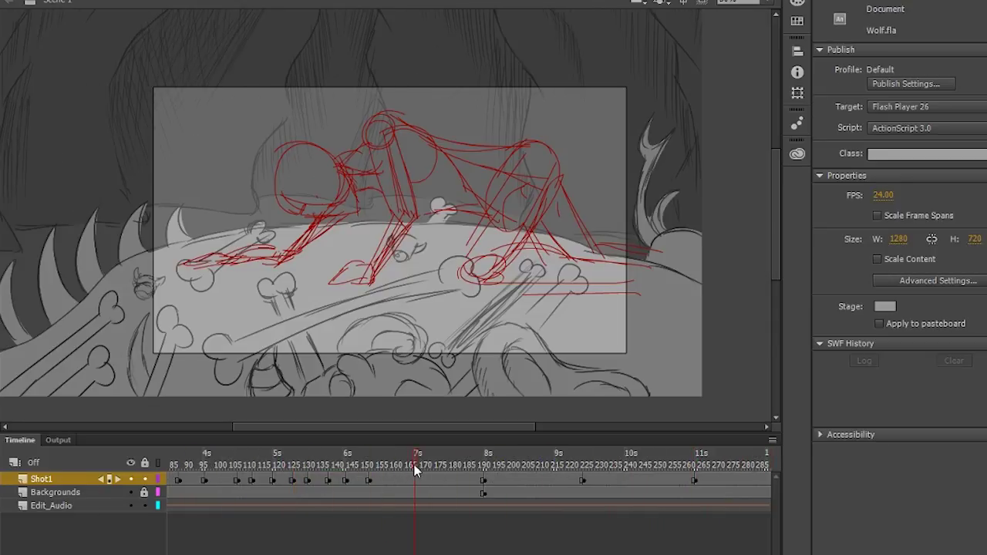
pyautogui.press('Return')
pyautogui.moveTo(359, 462); pyautogui.dragTo(230, 464)
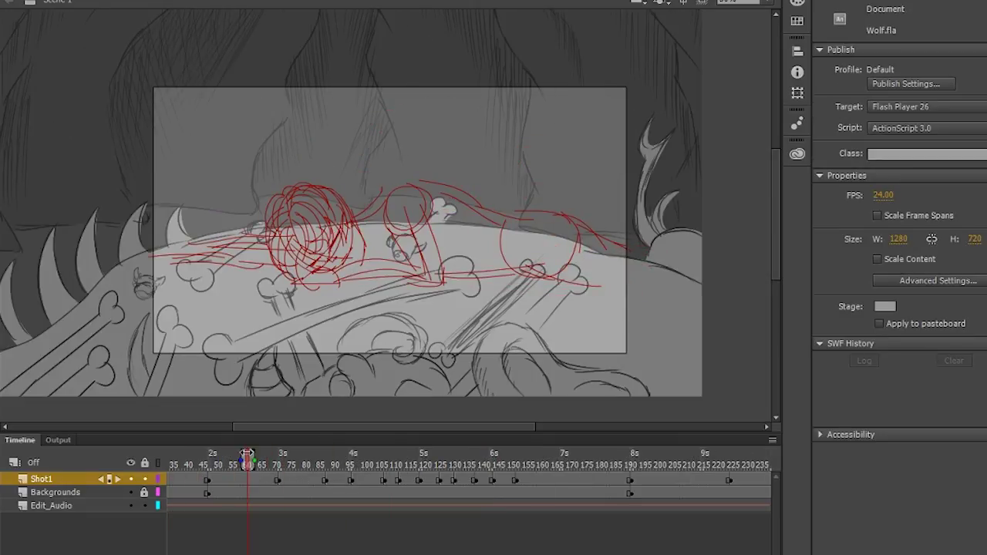
# Step: Pull a later span of Shot1 keyframes about 5 frames earlier and replay to check
pyautogui.click(368, 480)
pyautogui.keyDown('shift'); pyautogui.click(515, 480); pyautogui.keyUp('shift')
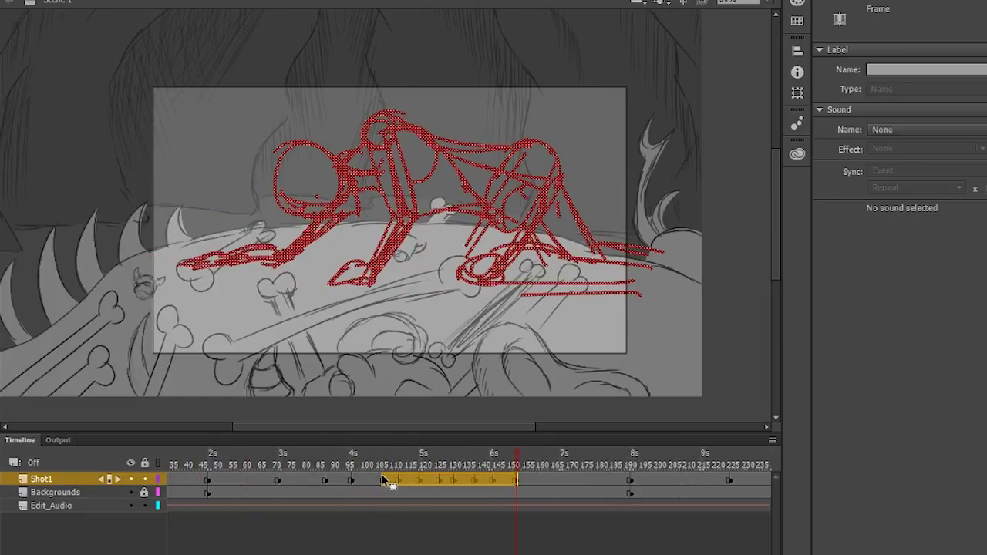
pyautogui.moveTo(382, 480); pyautogui.dragTo(368, 480)
pyautogui.click(631, 494)
pyautogui.press('Return')
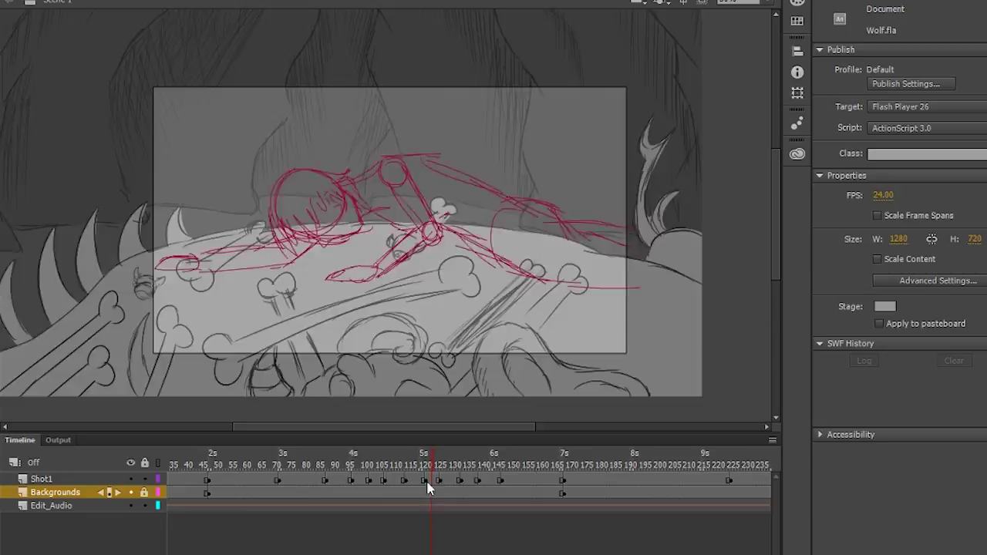
pyautogui.press('Return')
pyautogui.moveTo(657, 492); pyautogui.dragTo(239, 479)
pyautogui.click(110, 439)
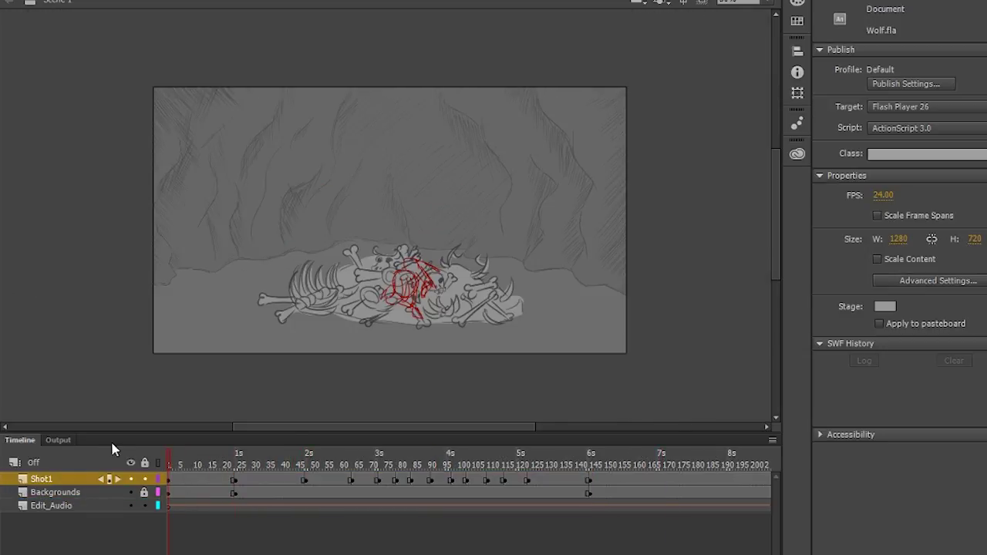
pyautogui.press('Return')
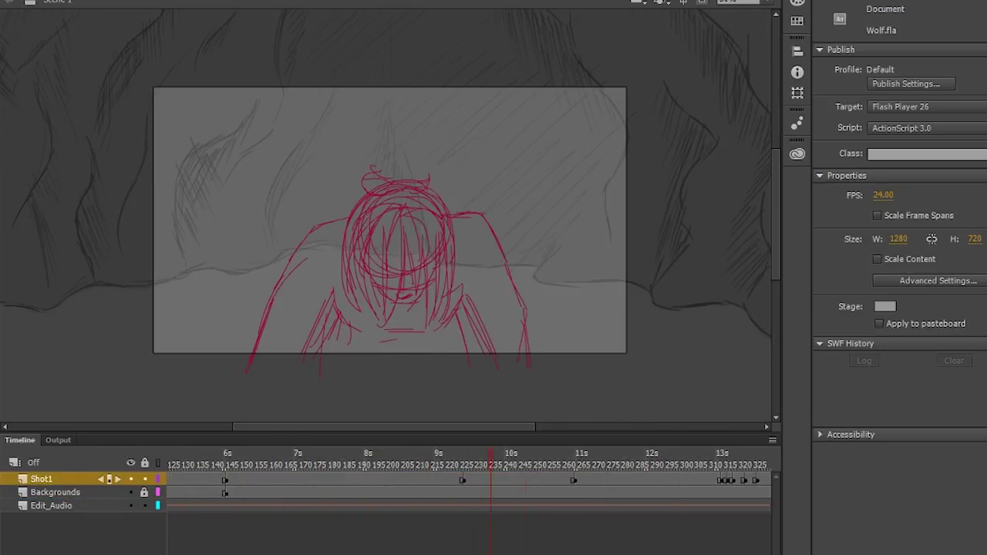
# Step: Move later Shot1 and Backgrounds frames earlier and play the retimed animation
pyautogui.moveTo(549, 475); pyautogui.dragTo(684, 494)
pyautogui.moveTo(616, 501); pyautogui.dragTo(285, 496)
pyautogui.hscroll(-3, 393, 506)
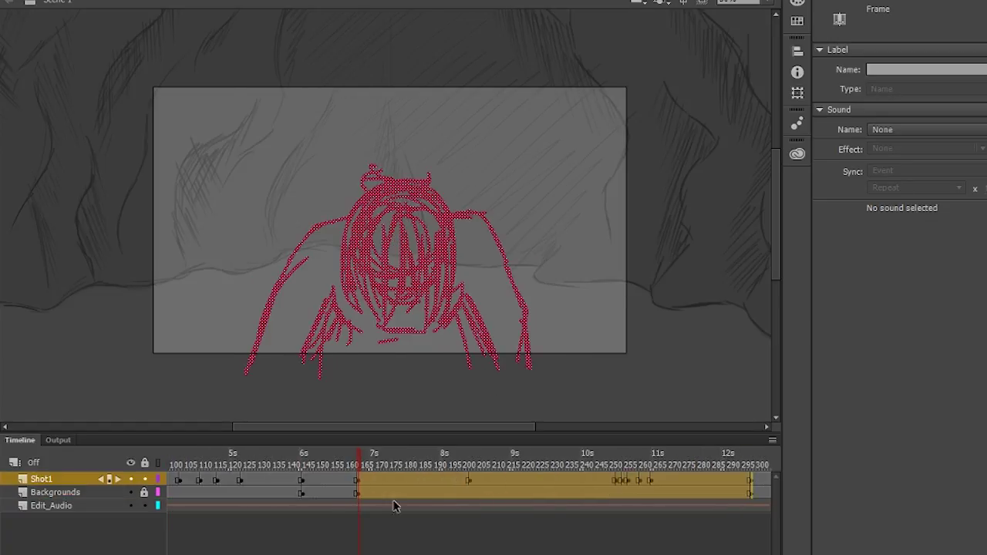
pyautogui.press('Return')
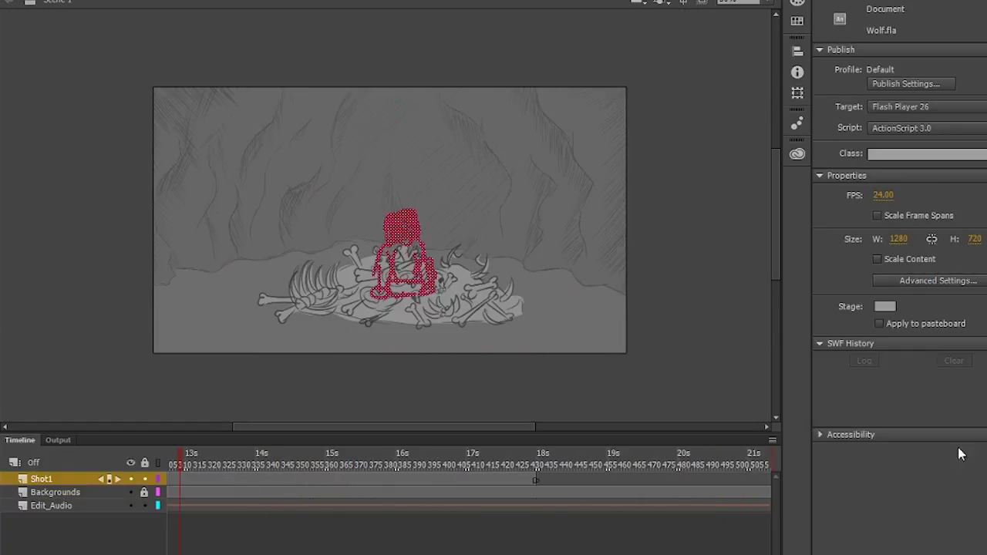
# Step: Shift the Shot1 and Backgrounds span up to frame 290 about 19 frames earlier, checking frames 215–230
pyautogui.click(381, 479)
pyautogui.keyDown('shift'); pyautogui.click(655, 492); pyautogui.keyUp('shift')
pyautogui.moveTo(381, 479); pyautogui.dragTo(305, 474)
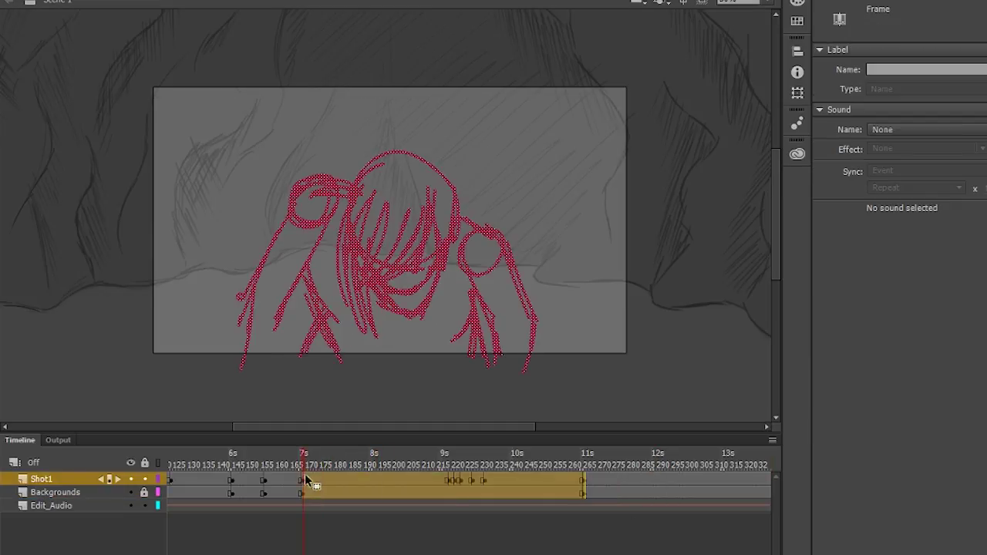
pyautogui.click(274, 459)
pyautogui.moveTo(231, 465); pyautogui.dragTo(519, 466)
pyautogui.click(447, 480)
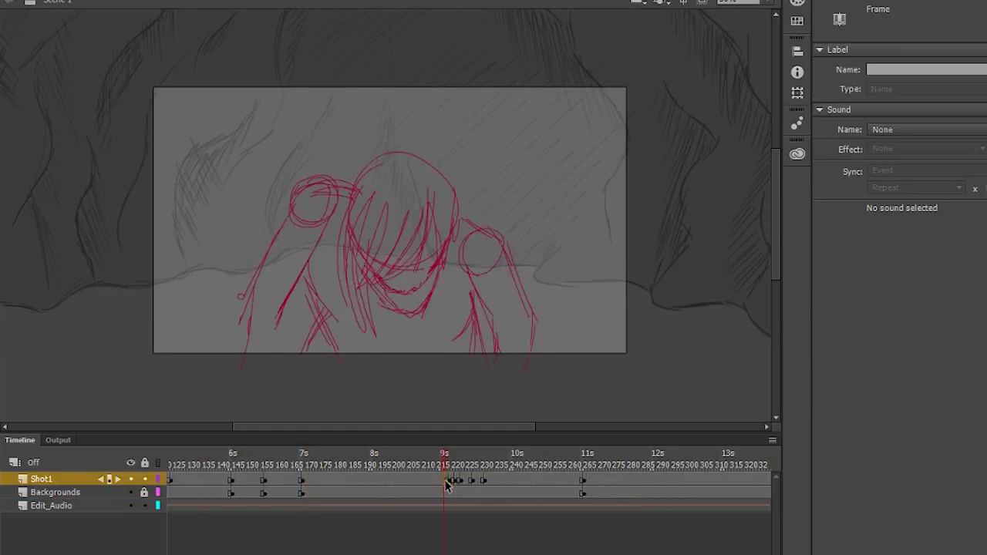
pyautogui.click(492, 486)
pyautogui.click(439, 465)
pyautogui.press('Return')
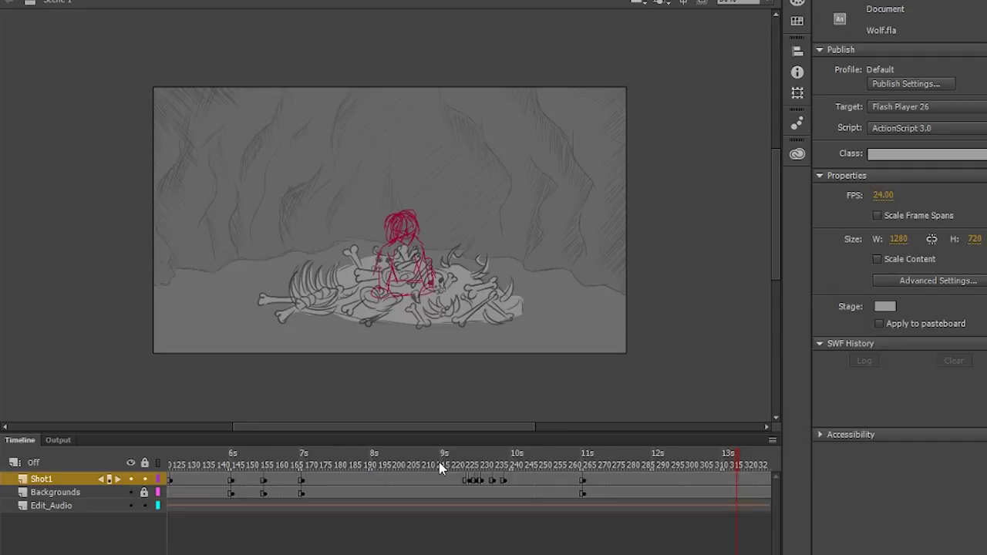
# Step: Inspect the Shot1 keyframe near frame 430 and select later Backgrounds frames to shift earlier
pyautogui.click(230, 463)
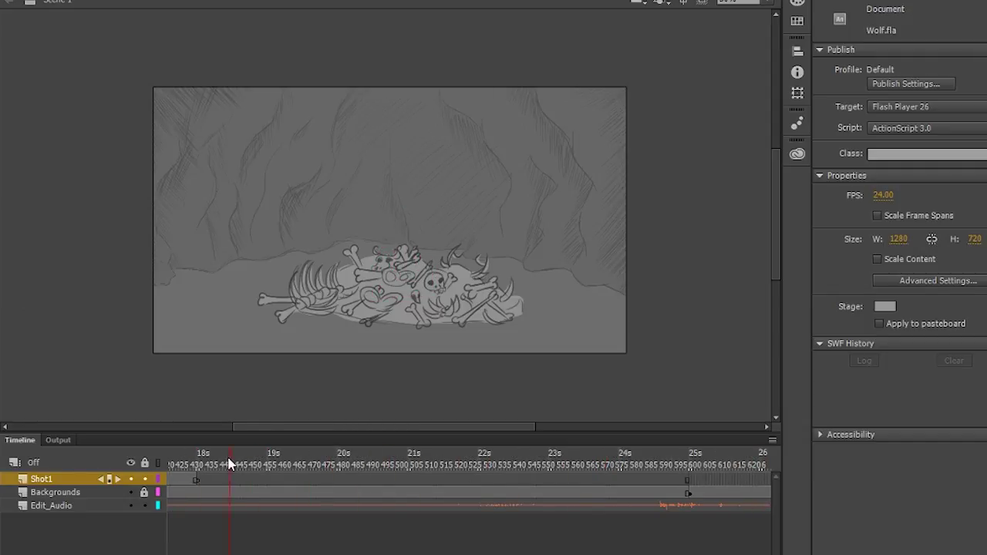
pyautogui.moveTo(199, 468); pyautogui.dragTo(257, 465)
pyautogui.click(465, 481)
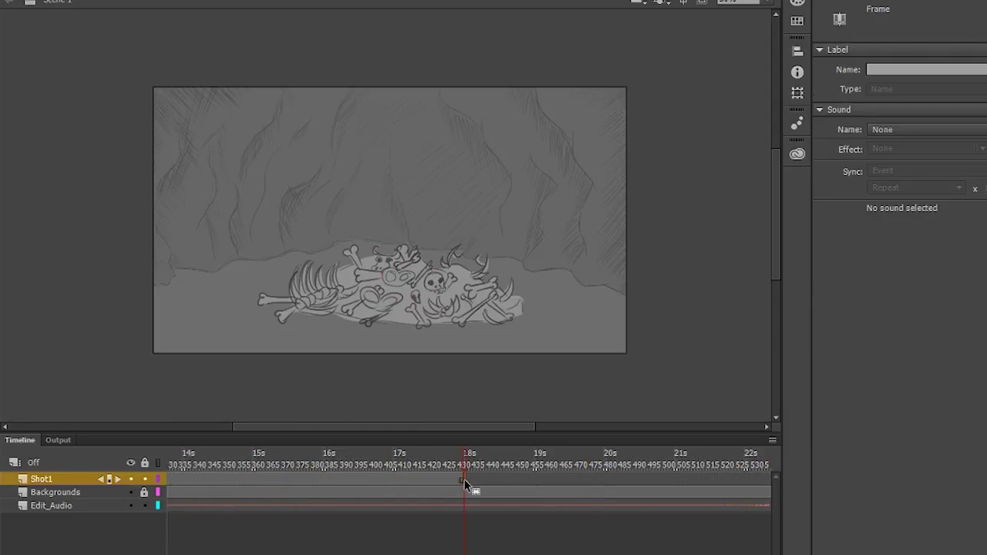
pyautogui.moveTo(677, 494); pyautogui.dragTo(225, 493)
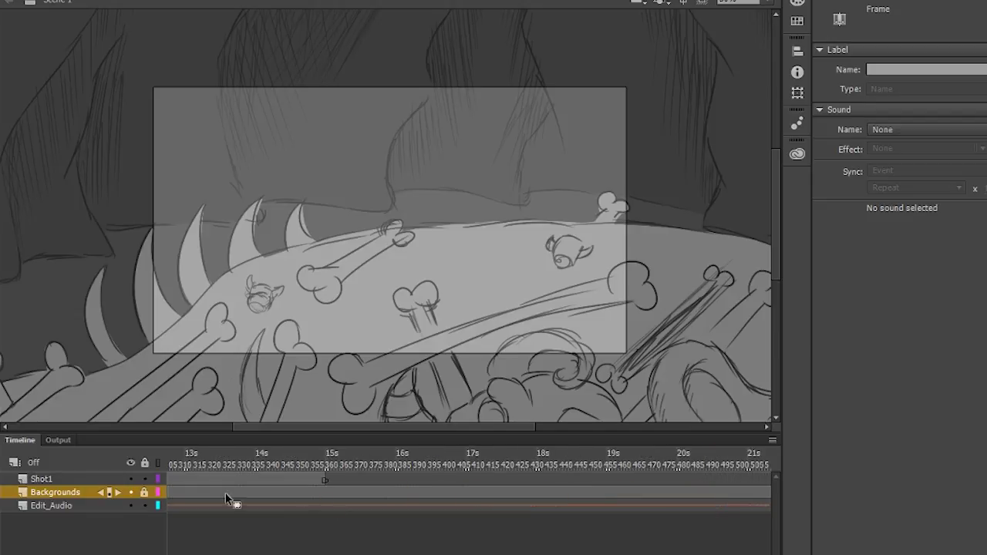
pyautogui.click(334, 453)
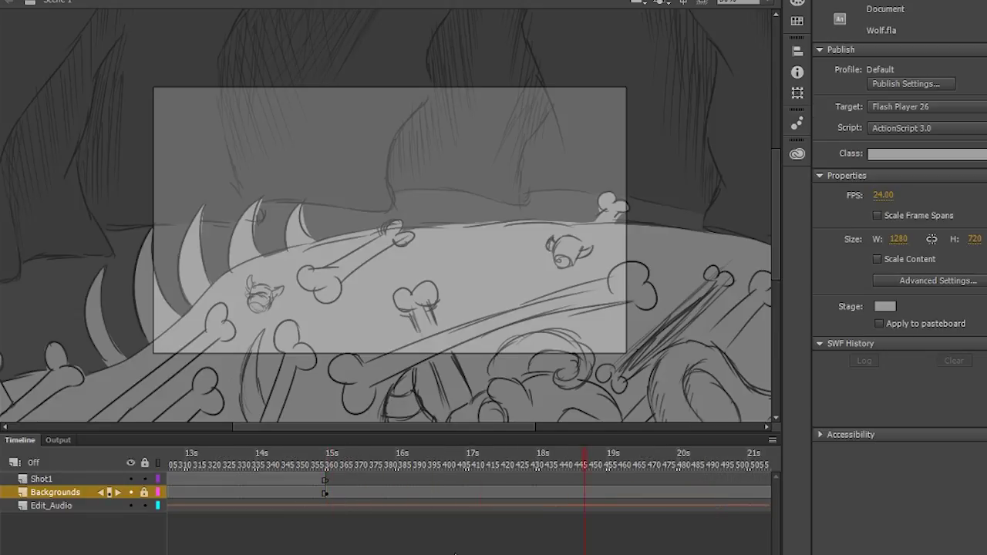
pyautogui.moveTo(609, 459); pyautogui.dragTo(256, 459)
# Step: Browse the Backgrounds frames, viewing the cave at frame 494 and later artwork
pyautogui.hscroll(-3, 463, 478)
pyautogui.click(235, 491)
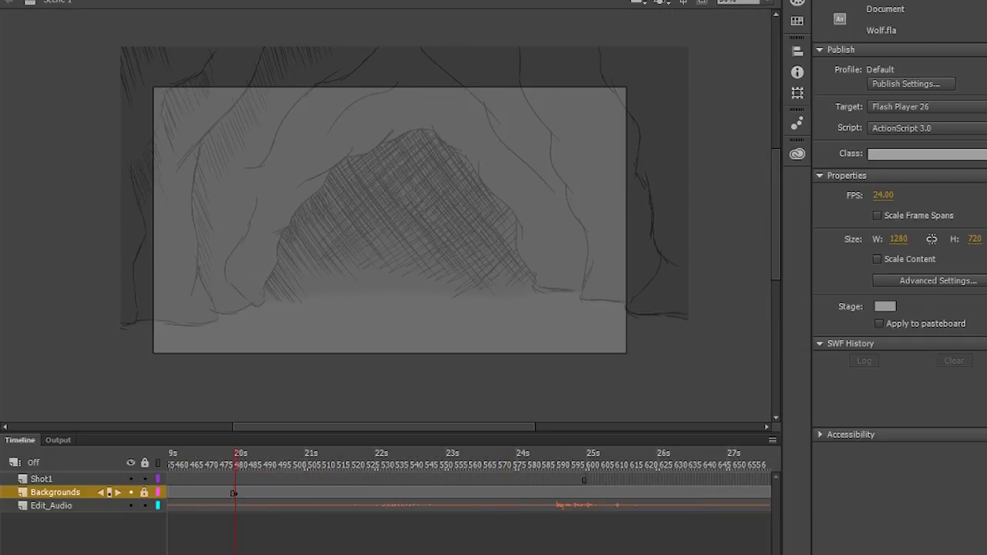
pyautogui.hscroll(-2, 463, 478)
pyautogui.hscroll(1, 607, 494)
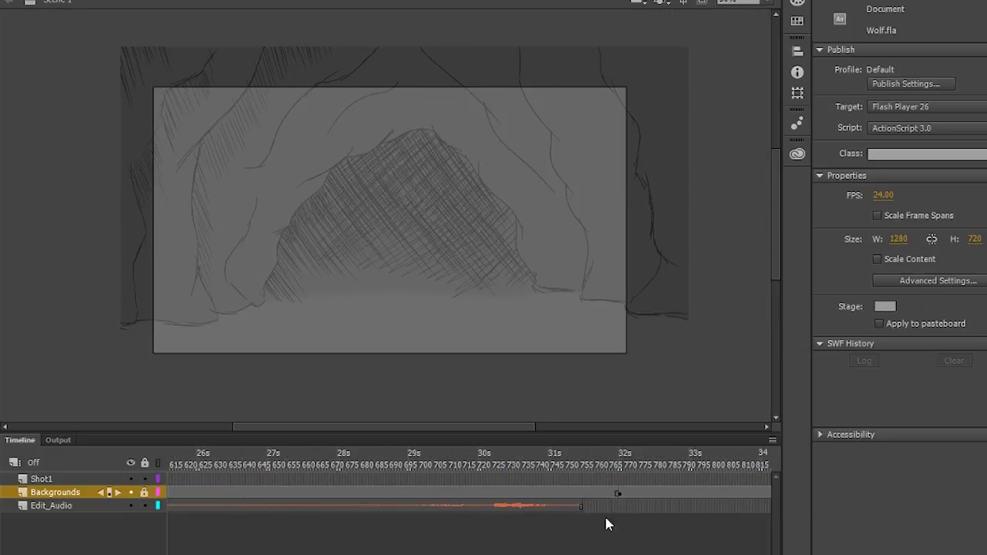
pyautogui.click(317, 493)
pyautogui.hscroll(5, 320, 498)
pyautogui.click(523, 494)
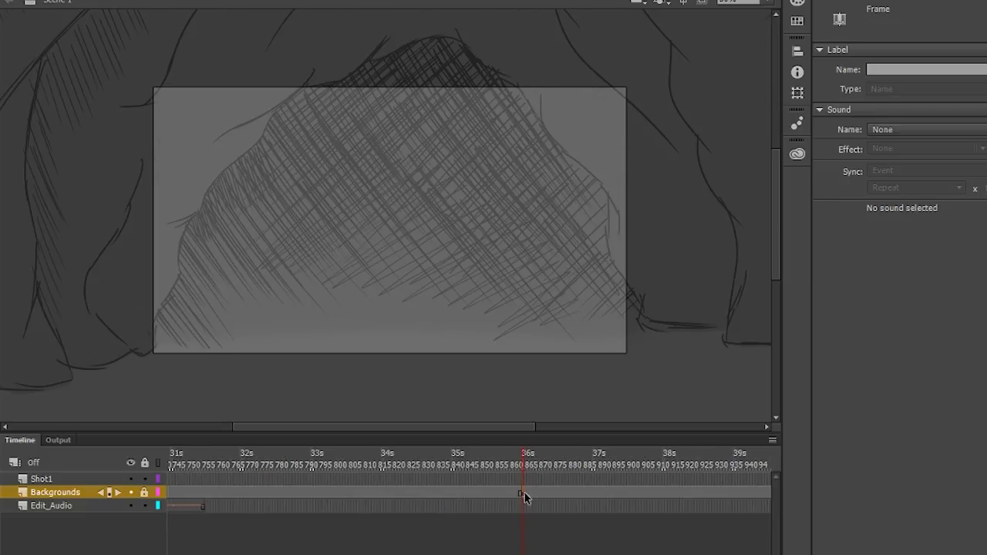
pyautogui.hscroll(-4, 463, 497)
# Step: Preview the backgrounds from about 27 seconds, then play the animatic from frame 1
pyautogui.click(191, 465)
pyautogui.moveTo(191, 465); pyautogui.dragTo(352, 467)
pyautogui.click(419, 494)
pyautogui.press('Return')
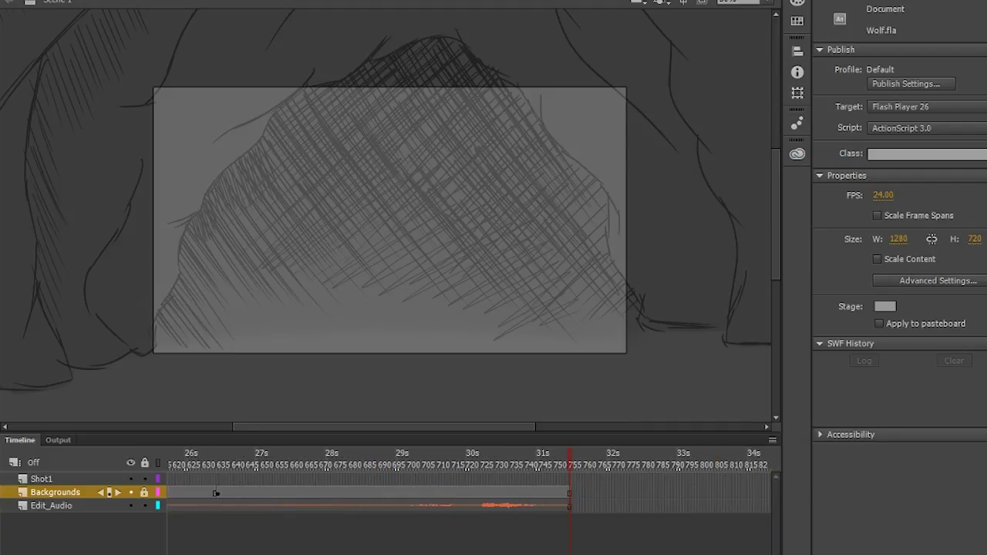
pyautogui.click(176, 463)
pyautogui.press('Return')
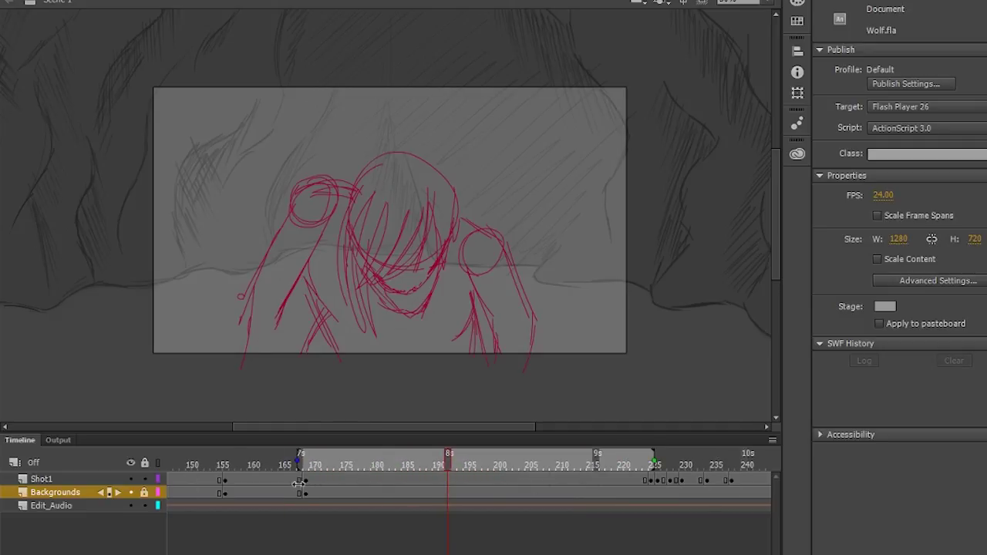
# Step: Turn on onion skinning and insert a blank keyframe at frame 215 on Shot1
pyautogui.click(307, 546)
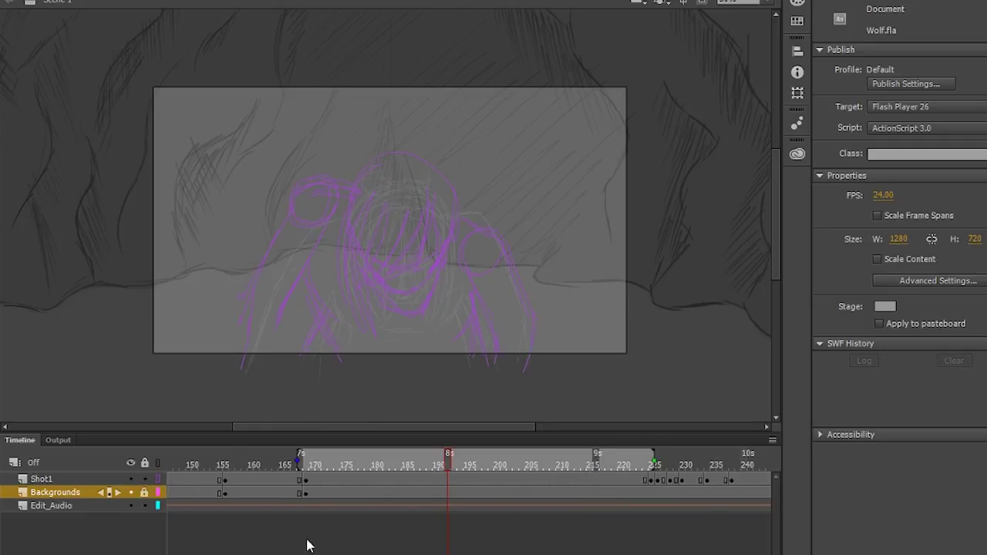
pyautogui.moveTo(448, 463)
pyautogui.mouseDown()
pyautogui.moveTo(343, 476)
pyautogui.moveTo(297, 467)
pyautogui.moveTo(236, 496)
pyautogui.moveTo(237, 468)
pyautogui.mouseUp()
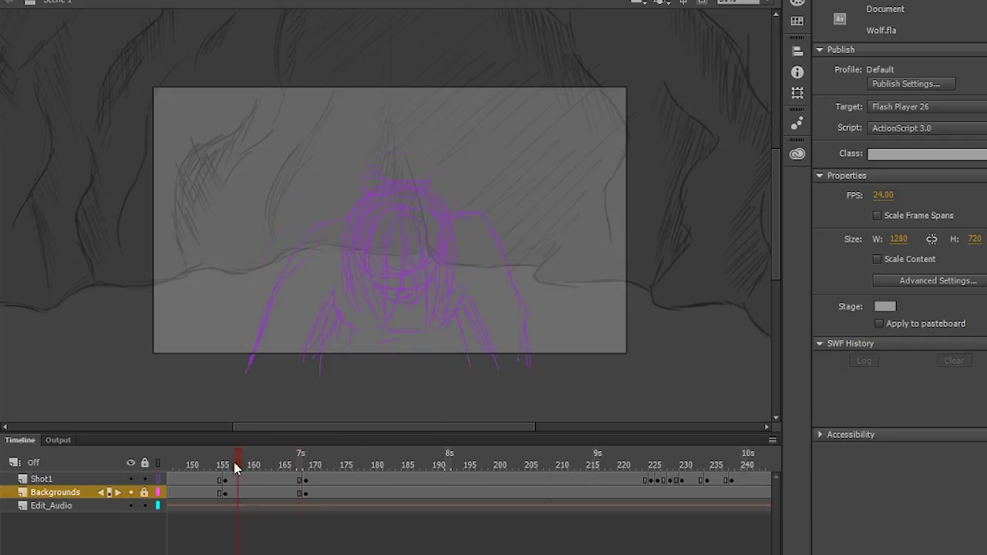
pyautogui.rightClick(642, 476)
pyautogui.click(690, 202)
pyautogui.click(599, 481)
pyautogui.rightClick(599, 480)
pyautogui.click(636, 447)
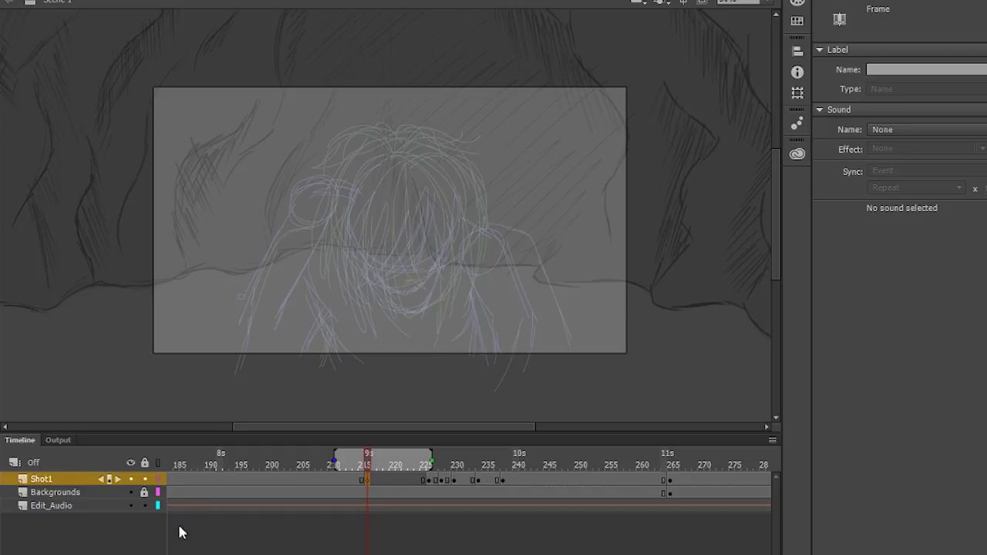
# Step: Narrow the onion-skin range to start at 215 and sketch a rough hair stroke near frame 220
pyautogui.press('.')
pyautogui.press('.')
pyautogui.press('.')
pyautogui.press('.')
pyautogui.press('.')
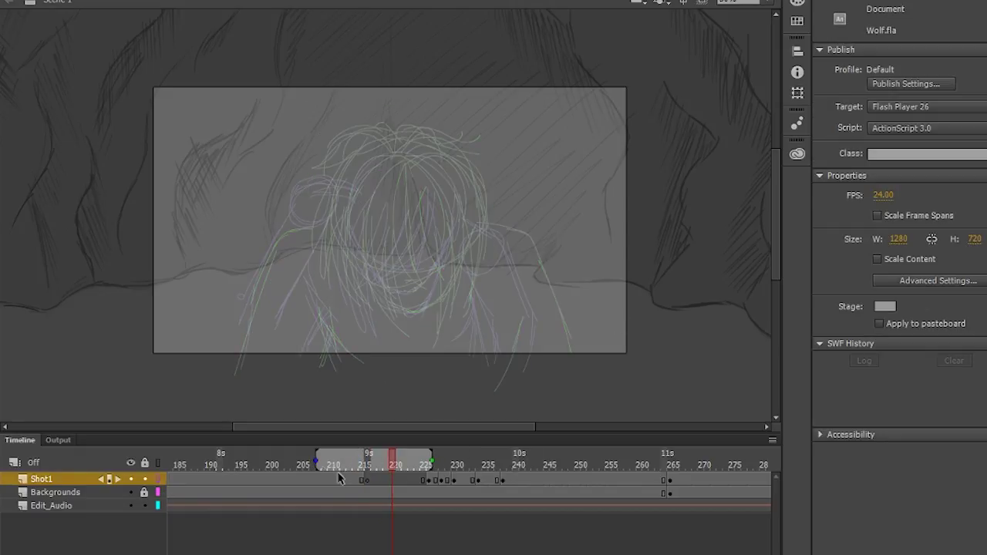
pyautogui.moveTo(317, 457); pyautogui.dragTo(355, 453)
pyautogui.click(396, 467)
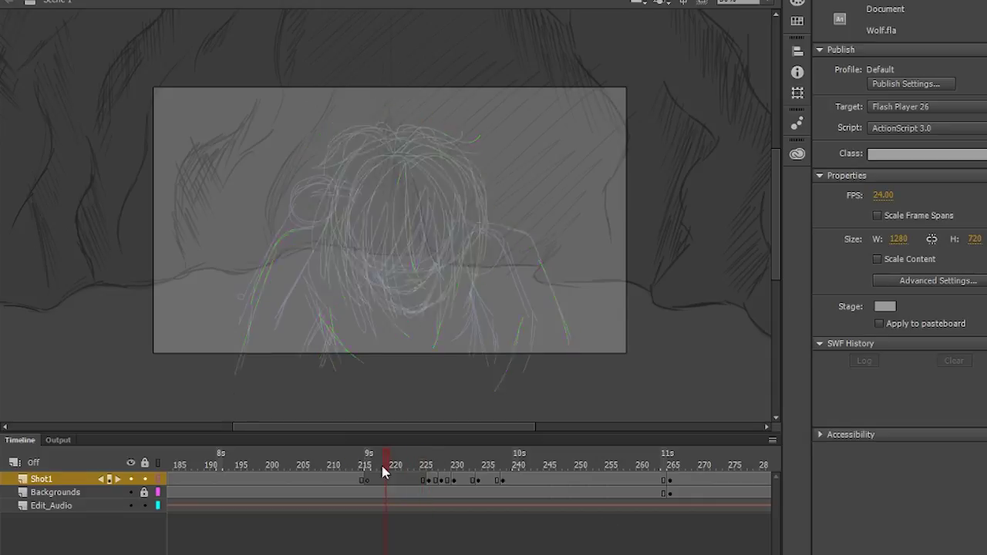
pyautogui.moveTo(509, 223); pyautogui.dragTo(549, 287)
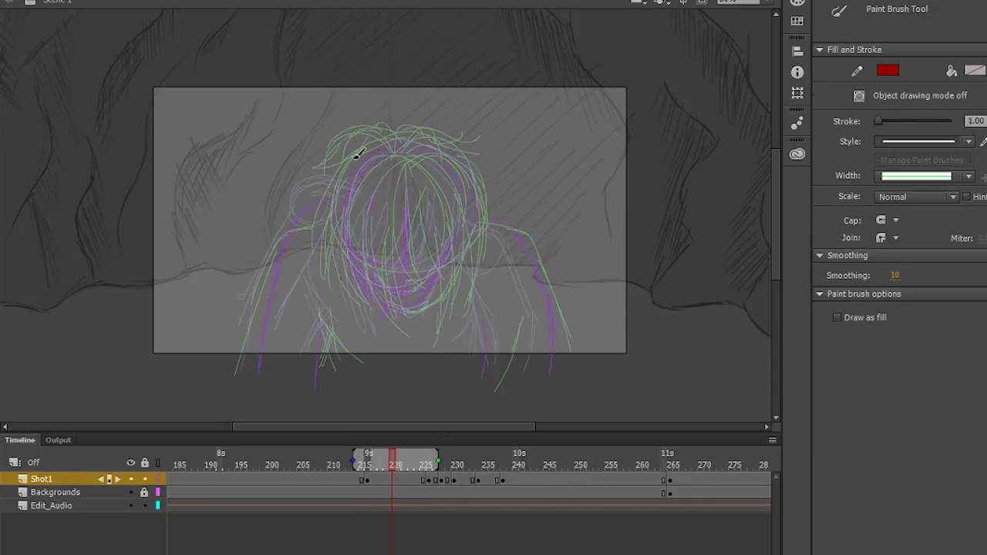
pyautogui.click(283, 476)
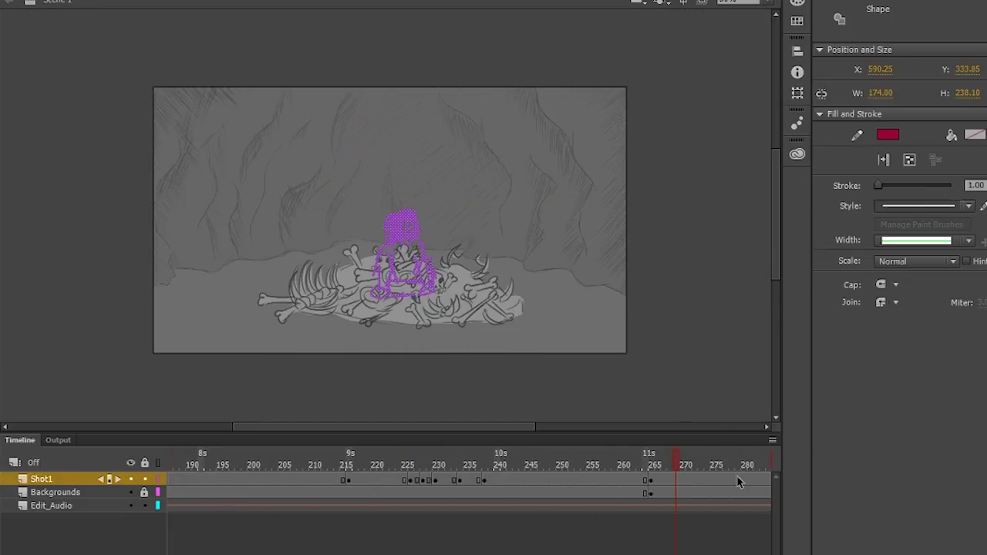
# Step: Insert a blank keyframe at frame 264 on Shot1 and sketch a pose with the Paint Brush
pyautogui.click(704, 371)
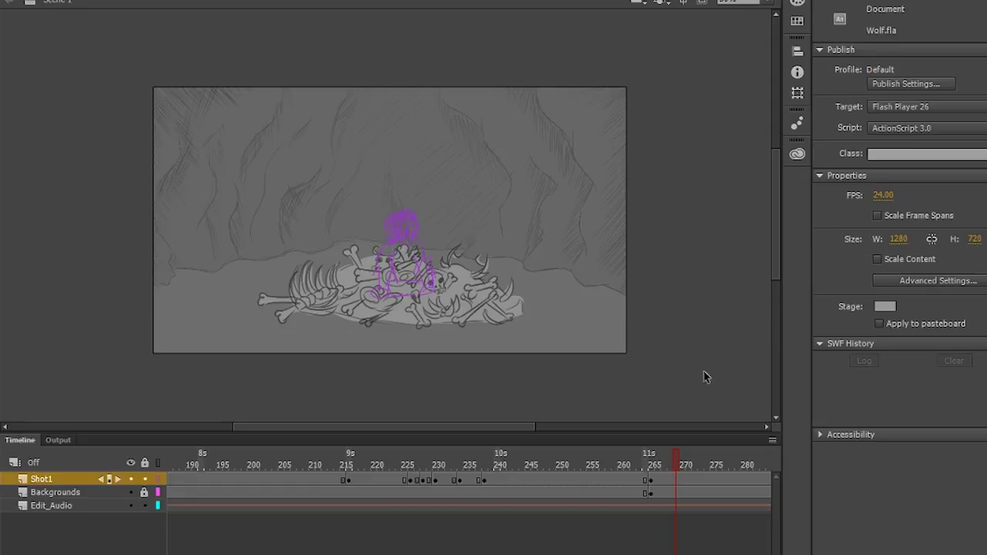
pyautogui.hscroll(5, 471, 532)
pyautogui.click(424, 485)
pyautogui.rightClick(426, 483)
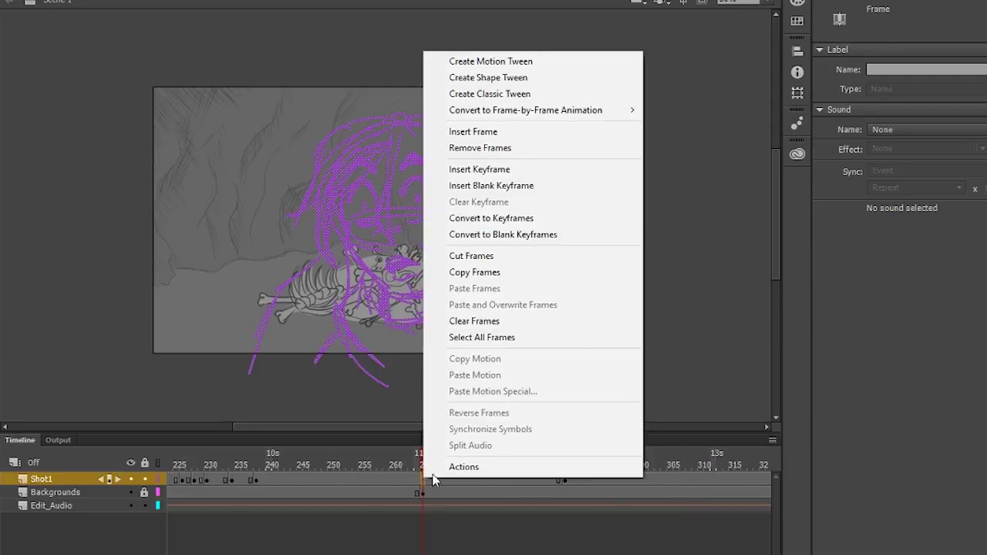
pyautogui.click(463, 321)
pyautogui.press('y')
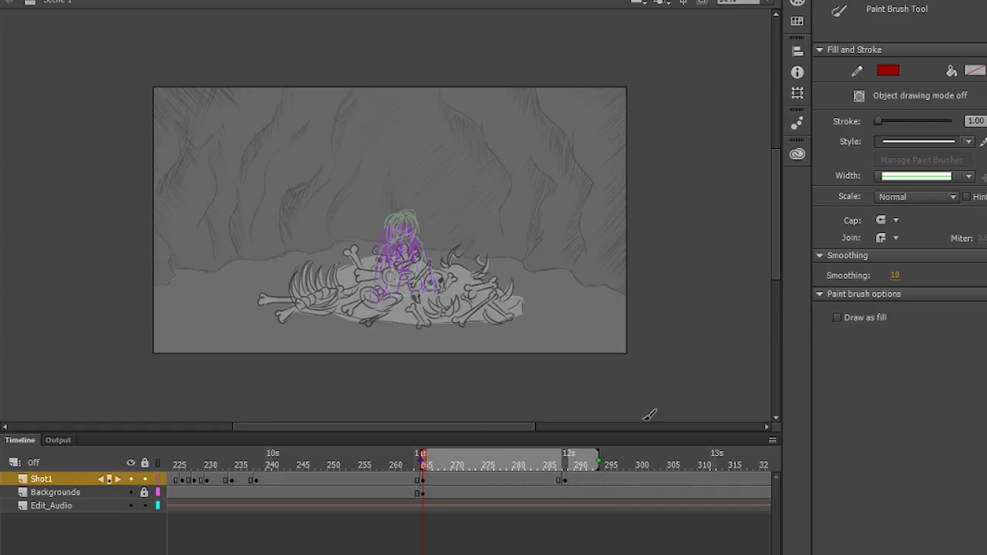
pyautogui.hotkey('ctrl', '=')
pyautogui.hotkey('ctrl', '=')
pyautogui.scroll(-1, 471, 232)
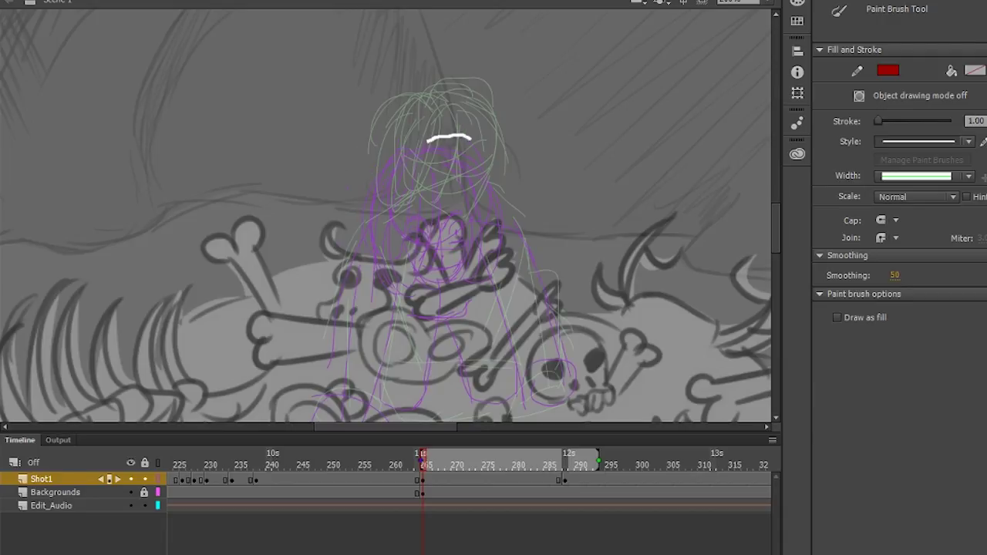
pyautogui.press('Return')
pyautogui.press('Return')
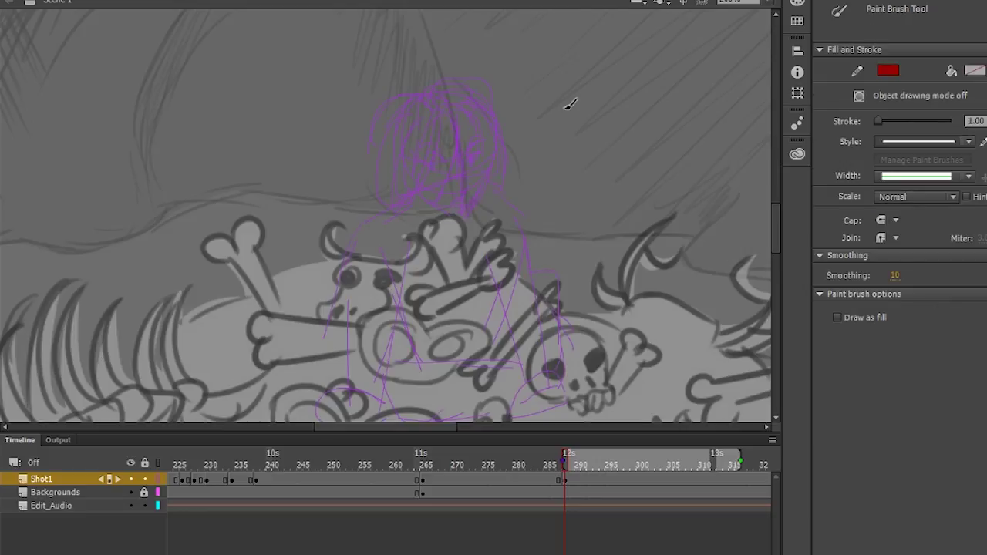
# Step: Add a blank keyframe at frame 275 on Shot1 for another brush sketch
pyautogui.hotkey('ctrl', '2')
pyautogui.click(488, 480)
pyautogui.click(484, 465)
pyautogui.rightClick(484, 479)
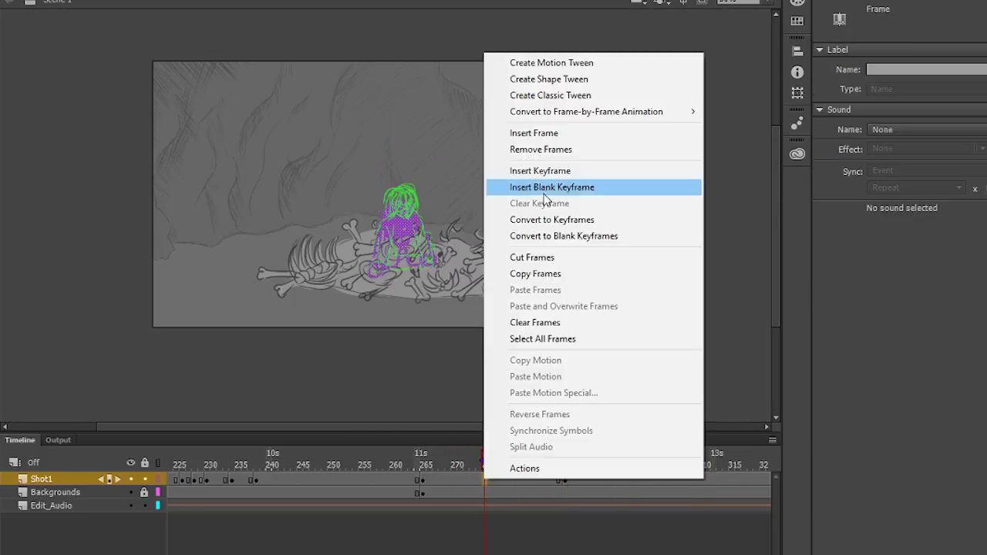
pyautogui.click(594, 188)
pyautogui.press('y')
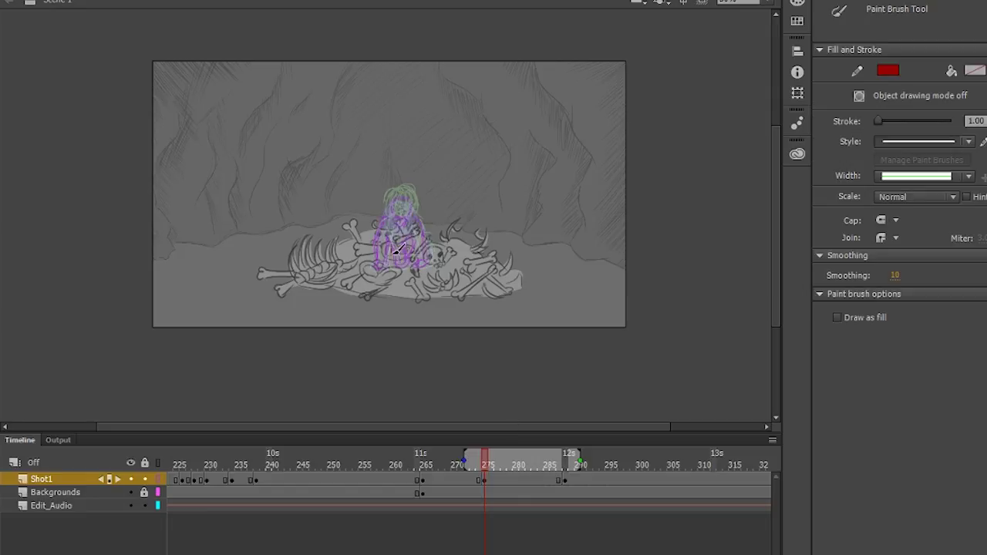
# Step: Clear Shot1 frames 290–310 after the new keyframe and scrub back to review the sketches
pyautogui.click(499, 462)
pyautogui.rightClick(617, 473)
pyautogui.click(640, 319)
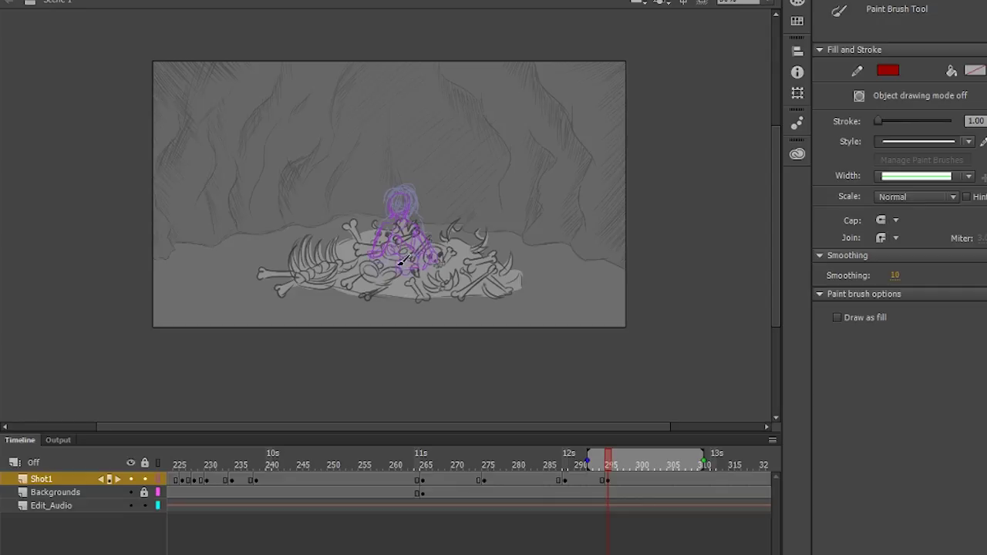
pyautogui.moveTo(579, 464); pyautogui.dragTo(441, 464)
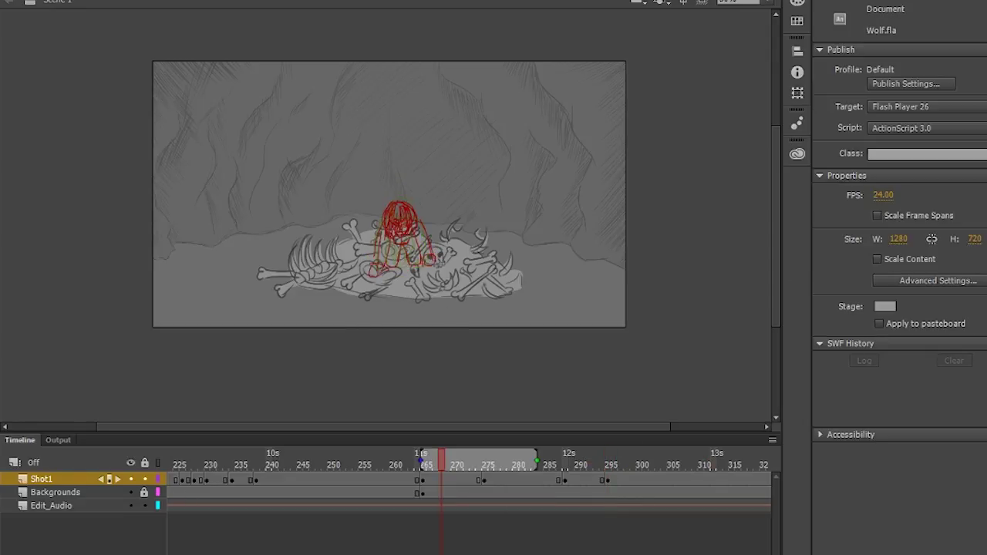
pyautogui.moveTo(506, 471)
pyautogui.mouseDown()
pyautogui.moveTo(627, 465)
pyautogui.moveTo(497, 465)
pyautogui.mouseUp()
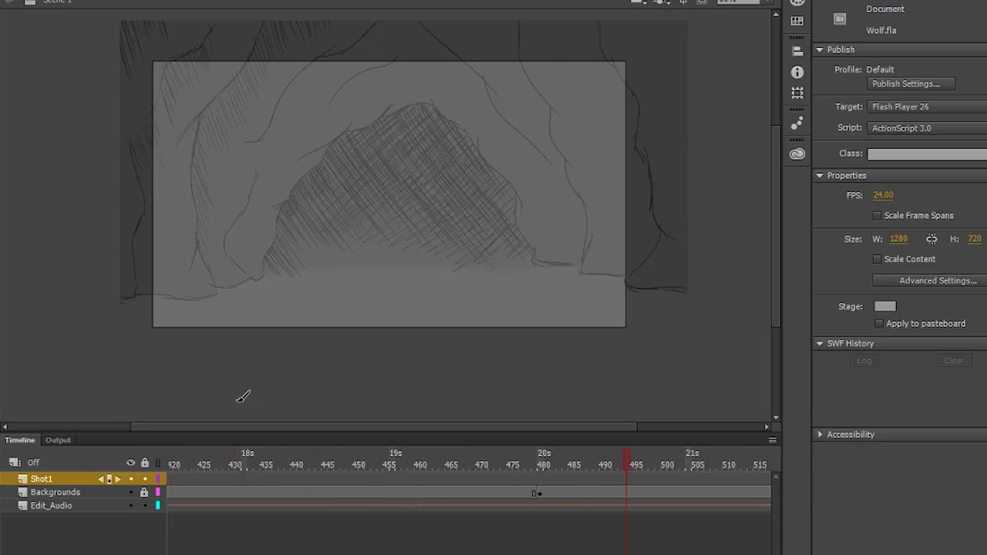
# Step: Add a new layer above Backgrounds, rename it, and place _0001_Skull.png on the stage
pyautogui.hotkey('ctrl', 'l')
pyautogui.doubleClick(46, 492)
pyautogui.write('sky')
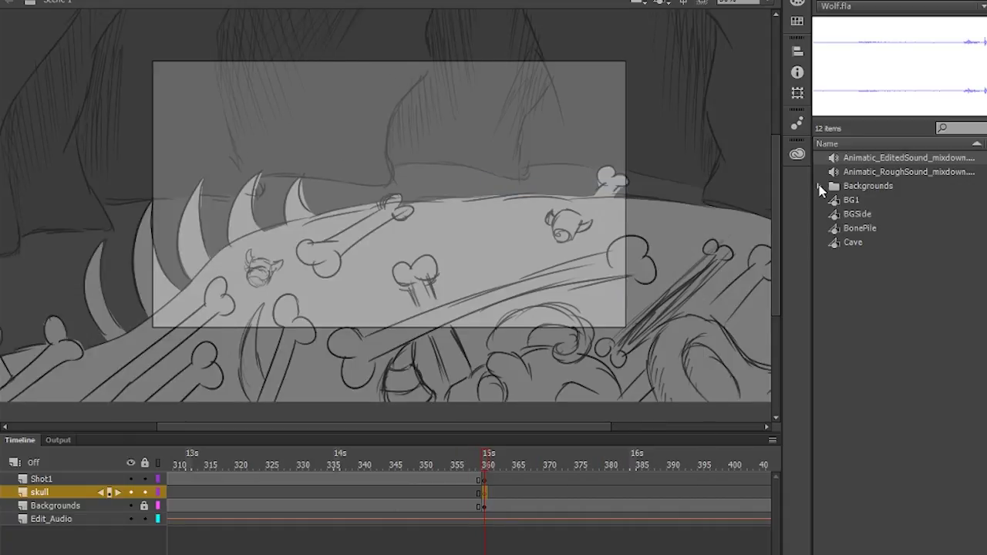
pyautogui.click(820, 186)
pyautogui.rightClick(842, 216)
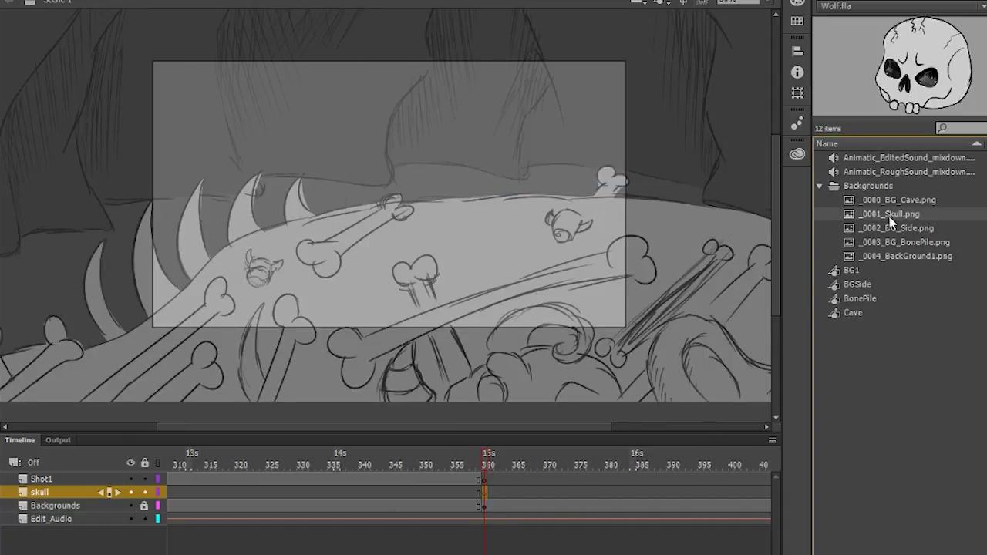
pyautogui.moveTo(888, 223); pyautogui.dragTo(459, 241)
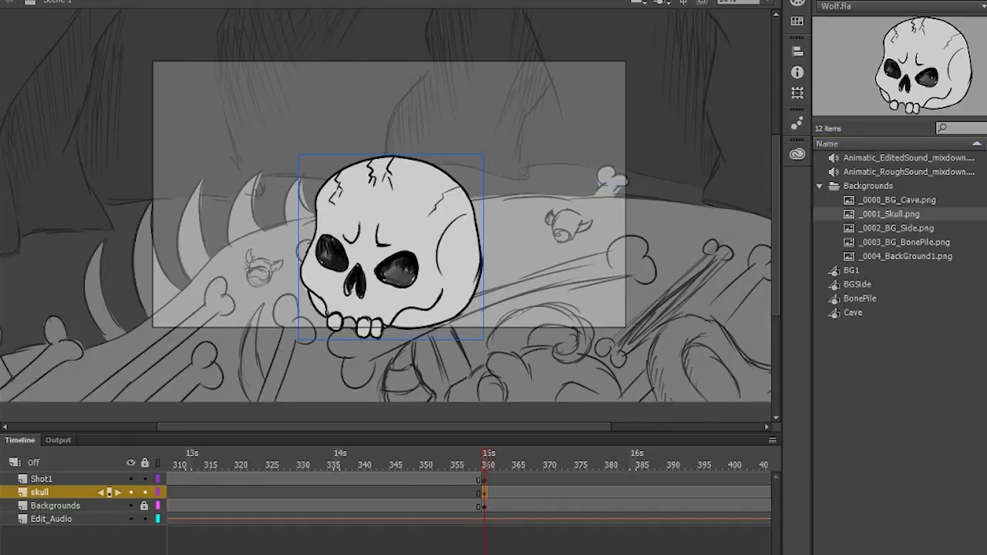
# Step: Convert the bitmap to a symbol named 'skull', shrink it to half size and center it on the bones
pyautogui.press('F8')
pyautogui.write('skull')
pyautogui.press('Return')
pyautogui.click(820, 186)
pyautogui.press('q')
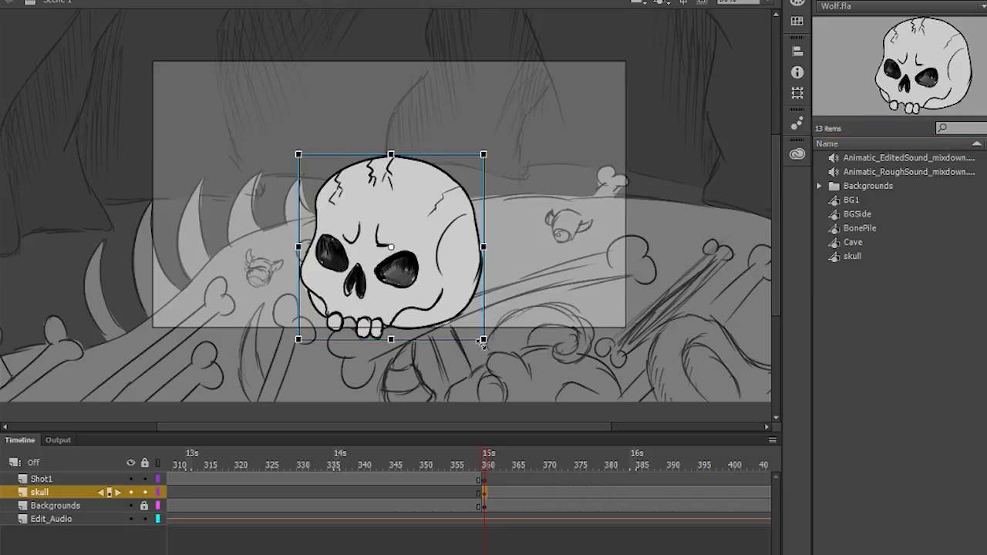
pyautogui.moveTo(483, 340); pyautogui.dragTo(448, 293)
pyautogui.moveTo(392, 243); pyautogui.dragTo(420, 261)
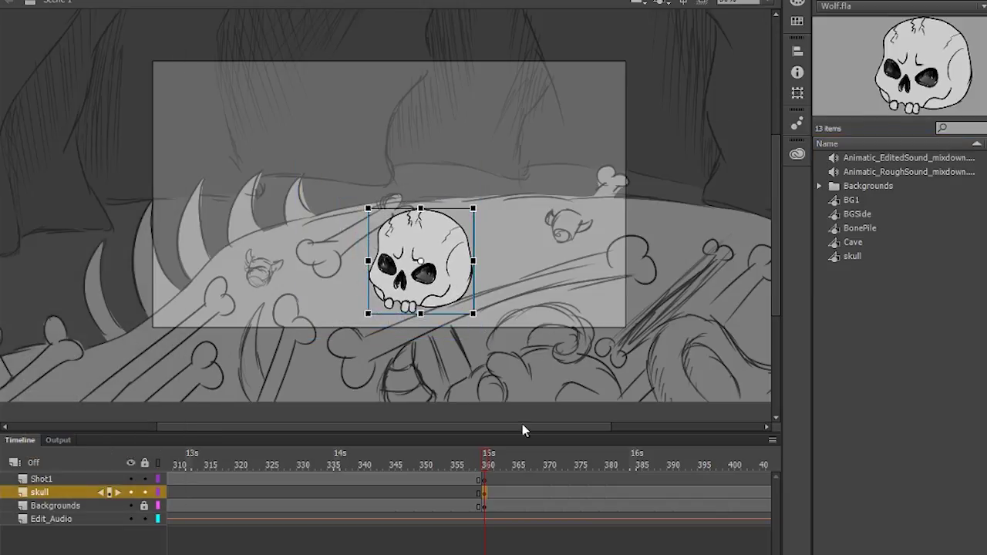
# Step: Set up blank keyframes on the skull layer around frames 410–431 and preview the span
pyautogui.rightClick(637, 486)
pyautogui.click(652, 250)
pyautogui.moveTo(656, 465); pyautogui.dragTo(561, 475)
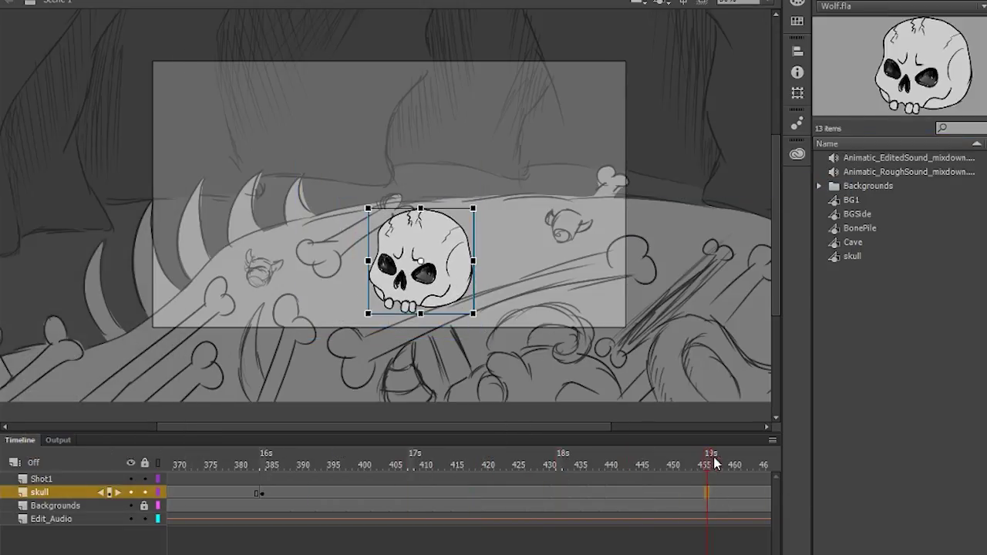
pyautogui.click(424, 487)
pyautogui.rightClick(423, 488)
pyautogui.click(493, 185)
pyautogui.press('Return')
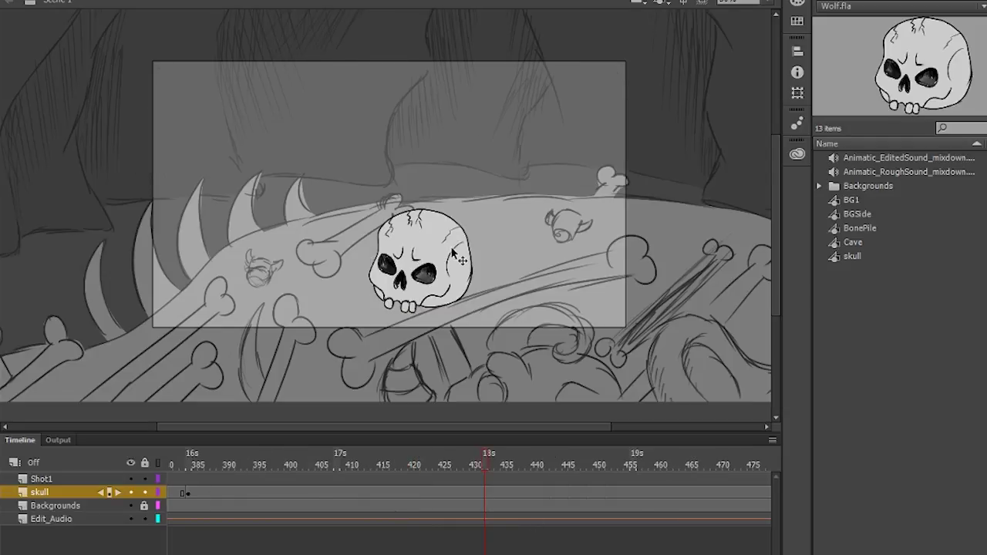
pyautogui.rightClick(252, 492)
# Step: Apply a motion tween and move the skull left at frame 455, bending its path into an arc
pyautogui.click(147, 1)
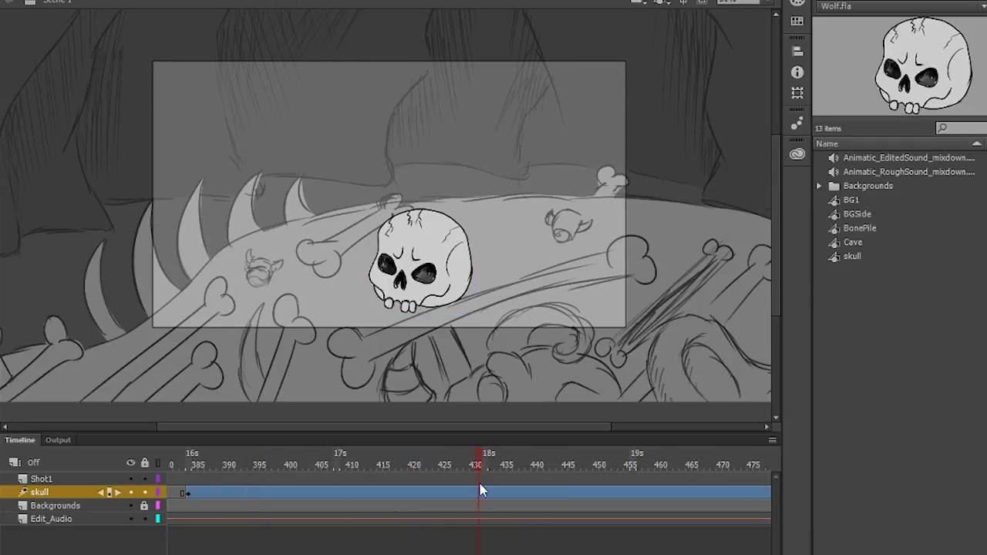
pyautogui.click(421, 262)
pyautogui.click(633, 492)
pyautogui.moveTo(441, 269)
pyautogui.mouseDown()
pyautogui.moveTo(244, 257)
pyautogui.moveTo(249, 242)
pyautogui.mouseUp()
pyautogui.click(246, 251)
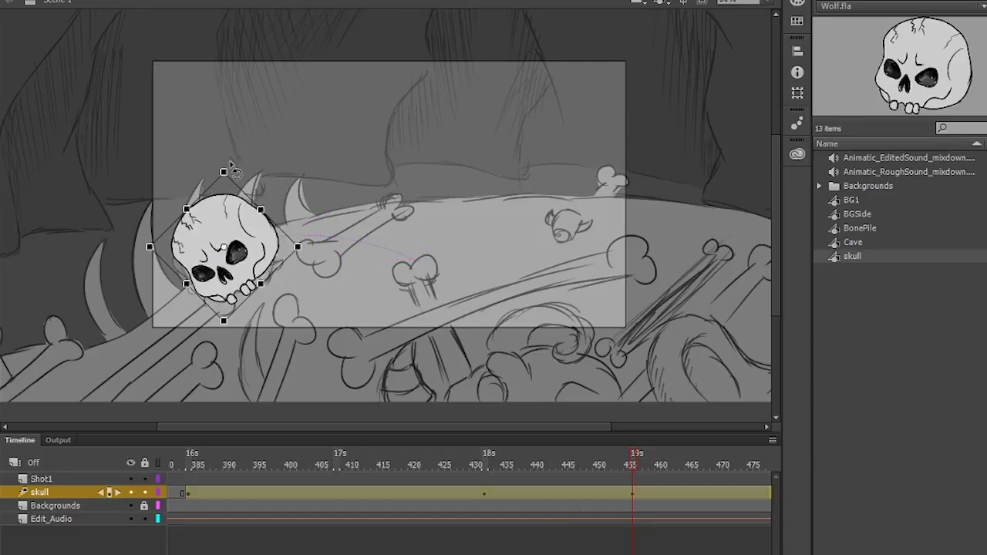
pyautogui.click(472, 460)
pyautogui.moveTo(457, 461); pyautogui.dragTo(414, 463)
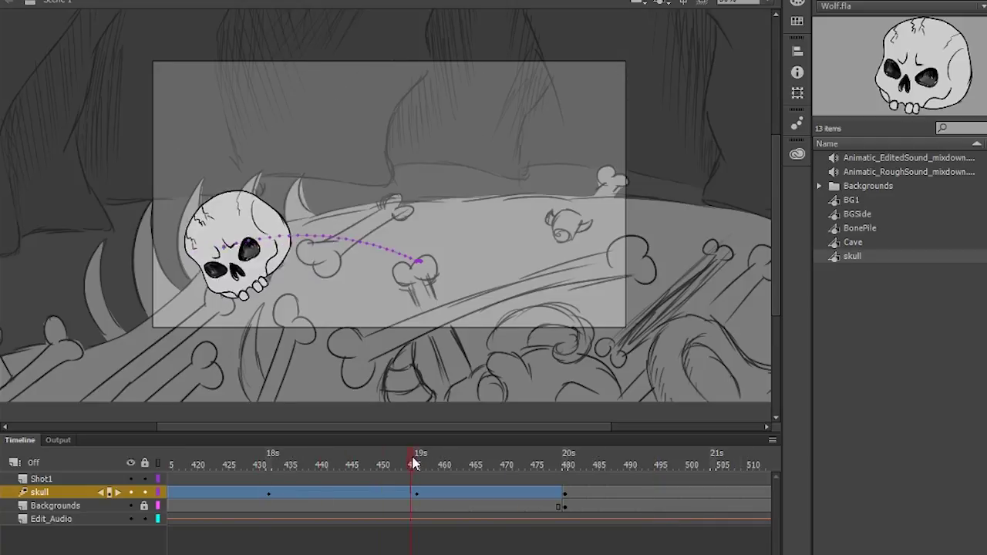
# Step: Rotate the skull upright at frame 444 and reposition it at the tween start
pyautogui.click(268, 495)
pyautogui.click(270, 504)
pyautogui.click(353, 494)
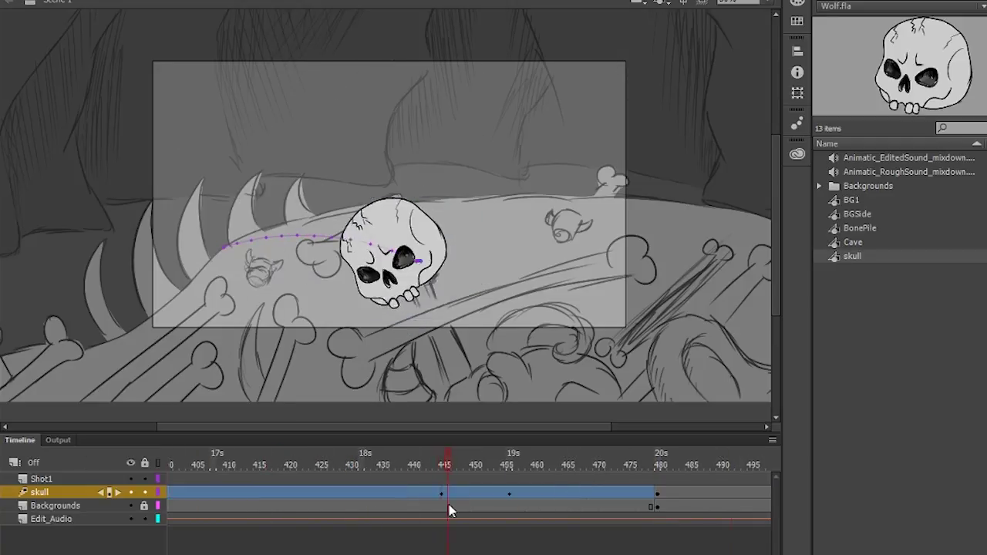
pyautogui.moveTo(500, 300); pyautogui.dragTo(456, 303)
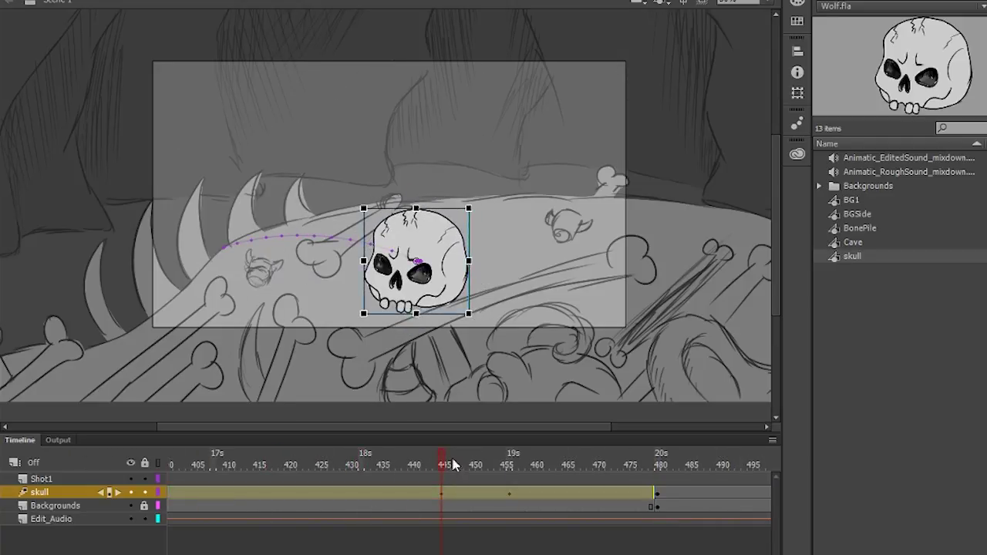
pyautogui.click(343, 465)
pyautogui.moveTo(224, 254)
pyautogui.mouseDown()
pyautogui.moveTo(144, 248)
pyautogui.moveTo(197, 231)
pyautogui.moveTo(231, 265)
pyautogui.mouseUp()
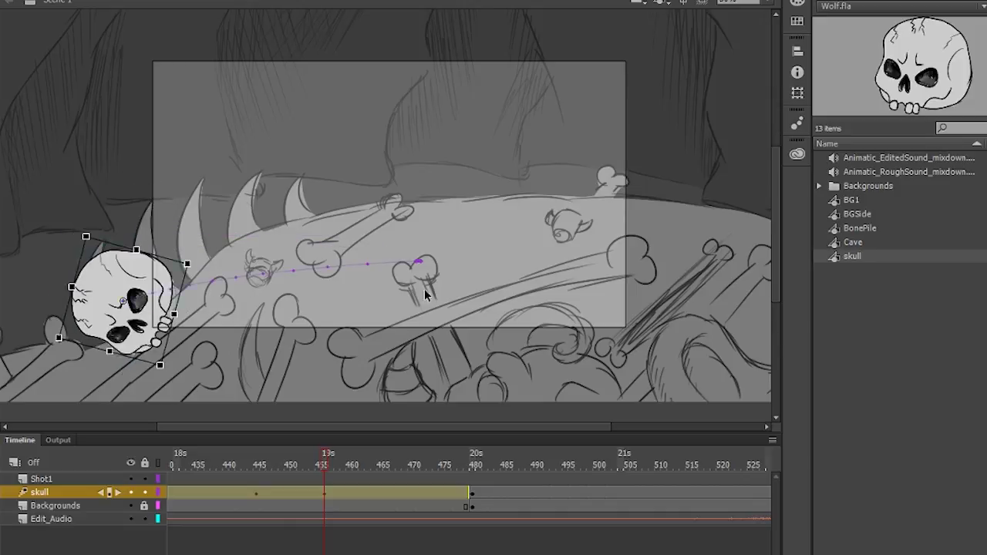
pyautogui.scroll(-3, 231, 142)
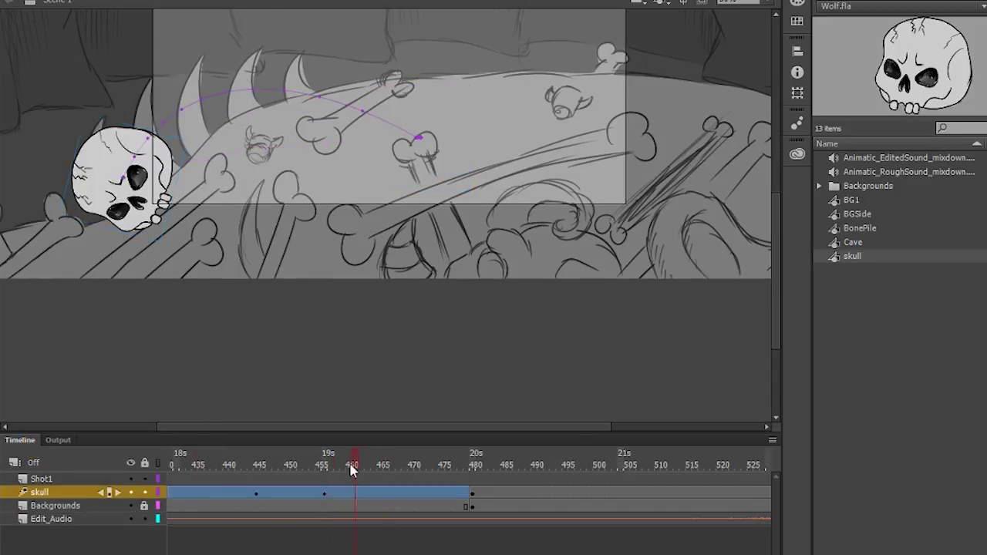
pyautogui.hotkey('ctrl', '-')
# Step: At frame 480, move the skull off-stage below-left of the cave frame
pyautogui.scroll(3, 509, 341)
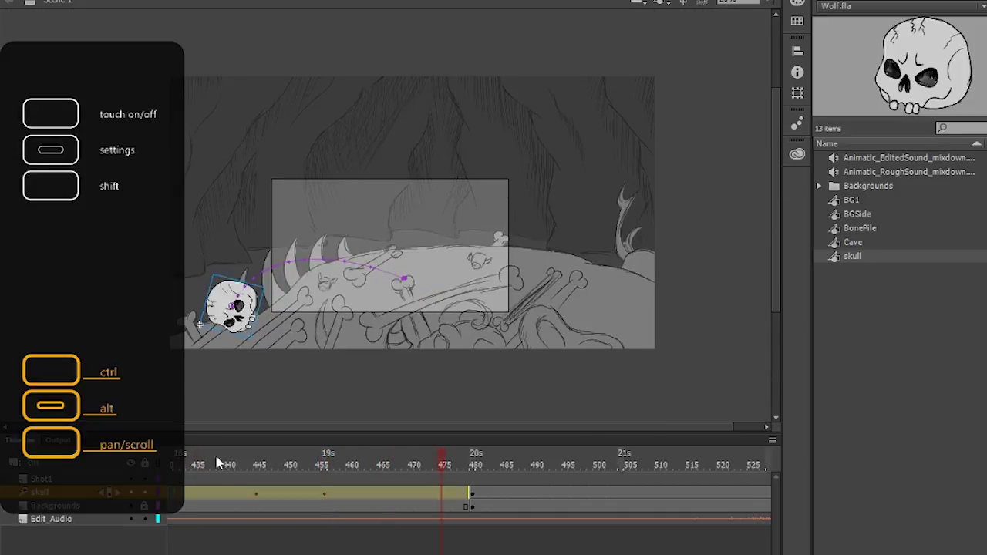
pyautogui.moveTo(324, 461); pyautogui.dragTo(473, 463)
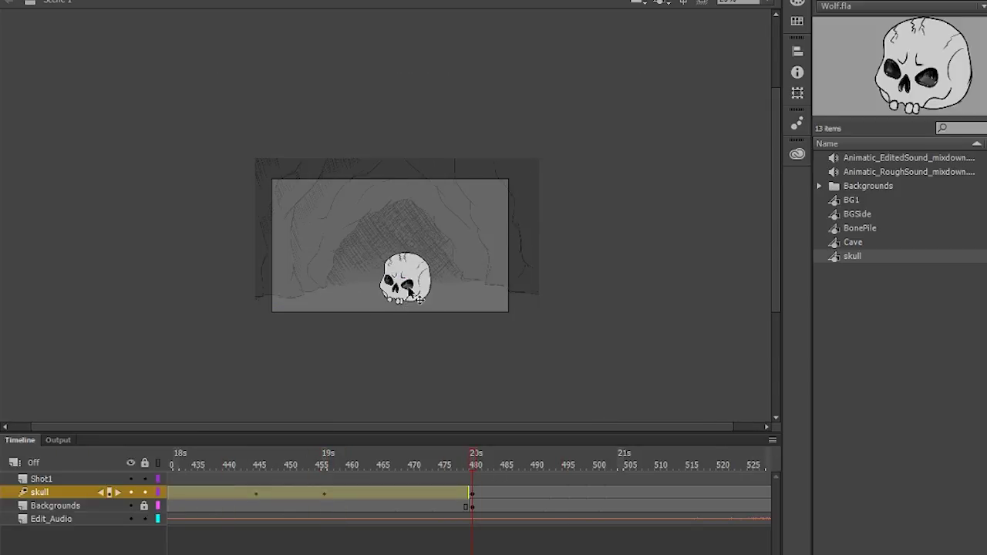
pyautogui.moveTo(419, 300); pyautogui.dragTo(279, 327)
pyautogui.click(339, 382)
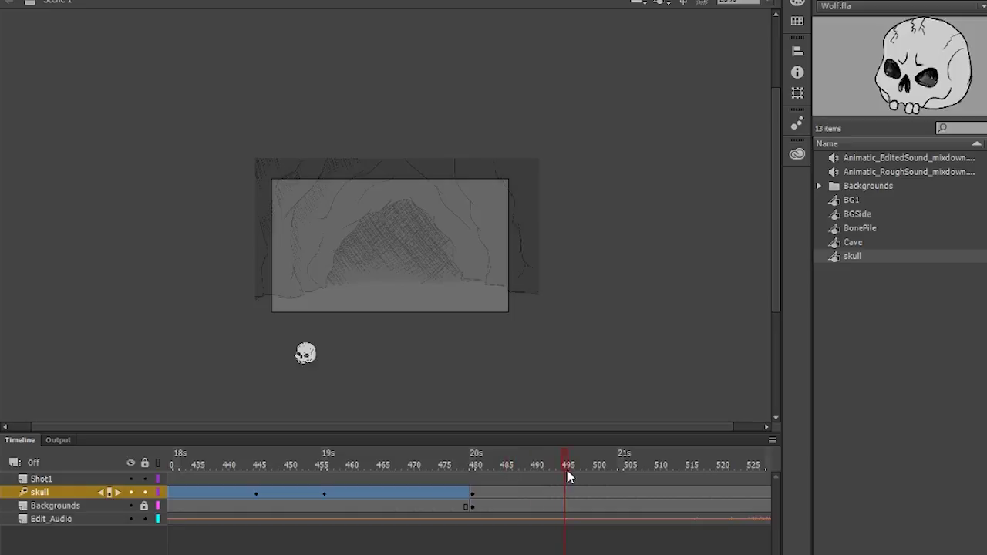
pyautogui.rightClick(595, 494)
pyautogui.press('Escape')
# Step: Add a skull keyframe at frame 563, resize it in the cave, and tween from frame 500
pyautogui.hscroll(5, 532, 463)
pyautogui.click(665, 498)
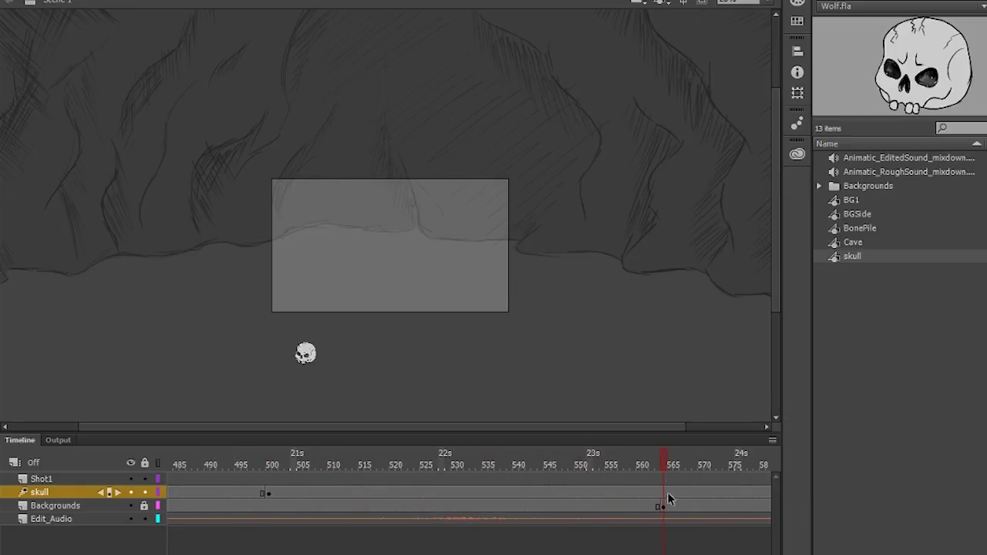
pyautogui.rightClick(667, 500)
pyautogui.click(695, 176)
pyautogui.moveTo(402, 264); pyautogui.dragTo(439, 227)
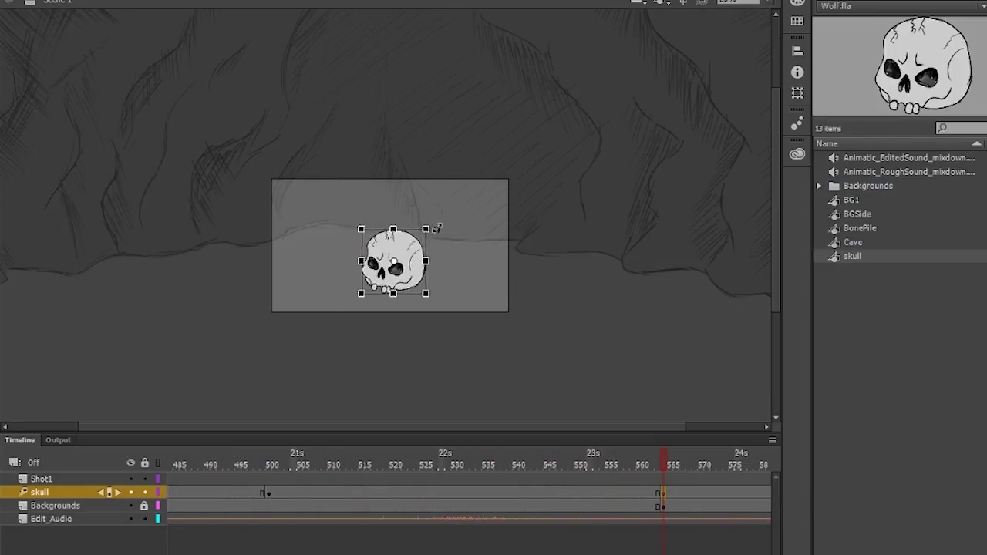
pyautogui.click(264, 465)
pyautogui.click(269, 494)
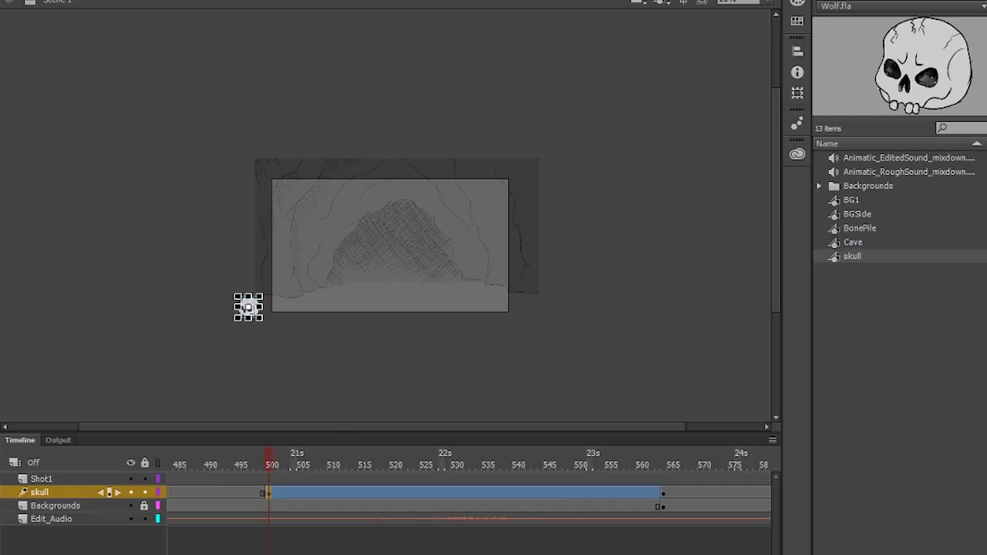
pyautogui.hotkey('ctrl', '=')
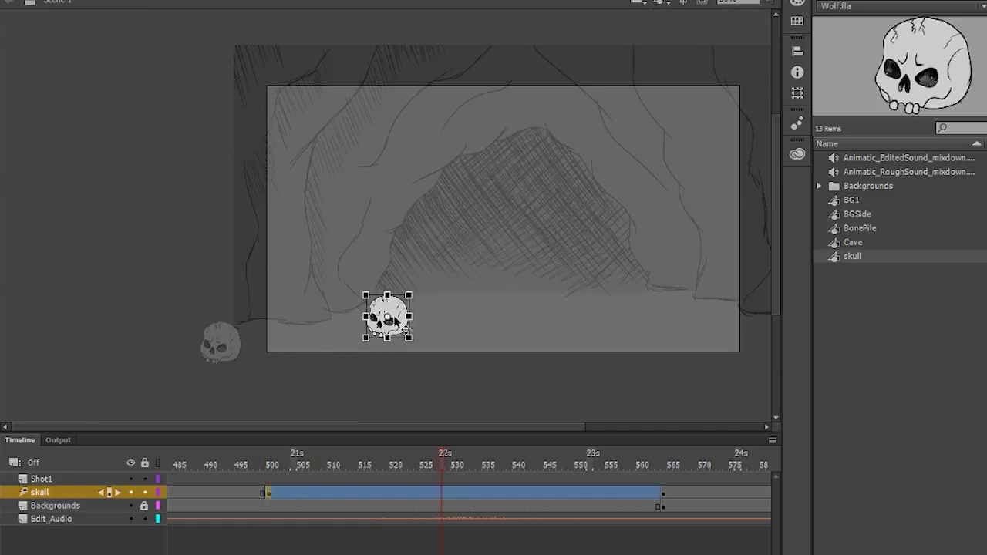
# Step: Enlarge the skull at the tween start and place it at the cave entrance around frame 551
pyautogui.moveTo(242, 364); pyautogui.dragTo(262, 383)
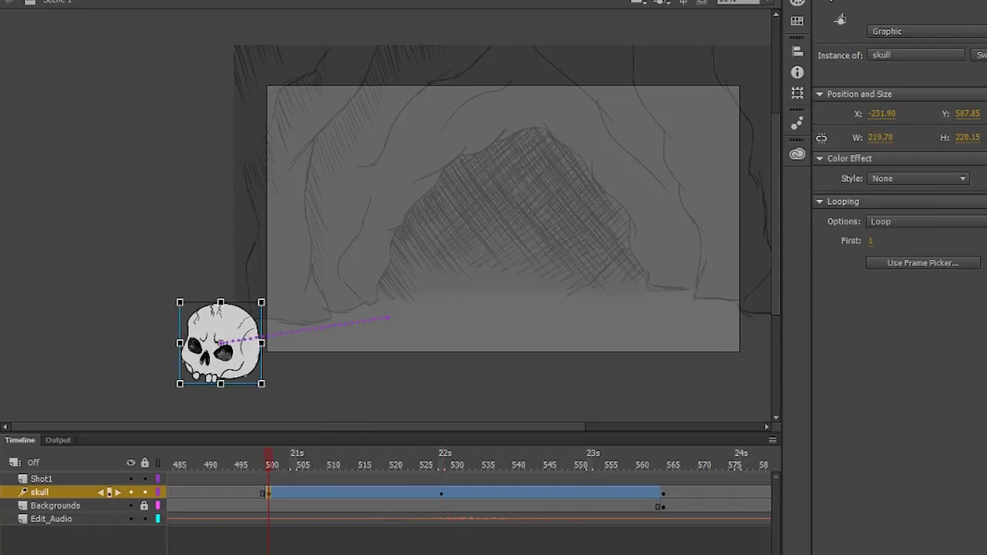
pyautogui.click(443, 472)
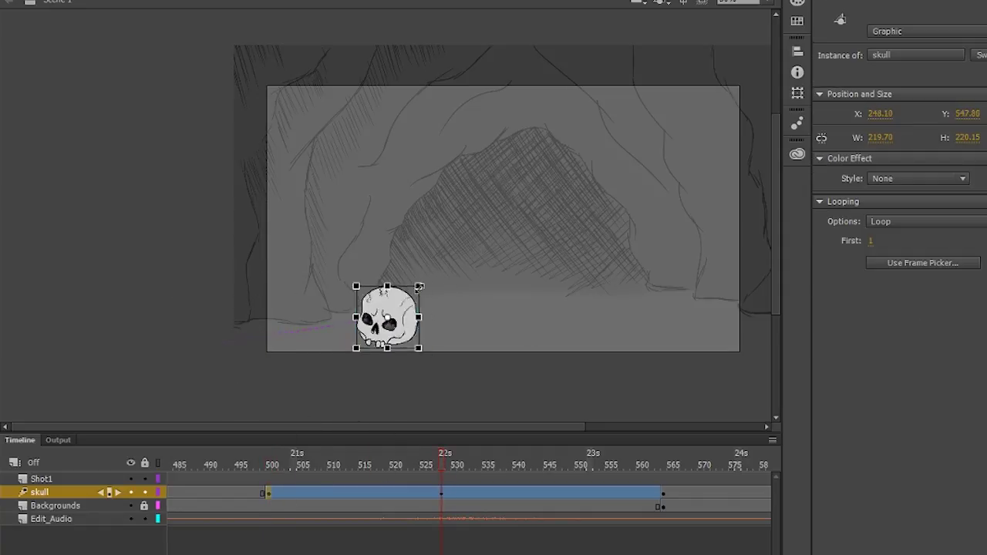
pyautogui.click(275, 473)
pyautogui.click(590, 492)
pyautogui.moveTo(396, 329); pyautogui.dragTo(478, 316)
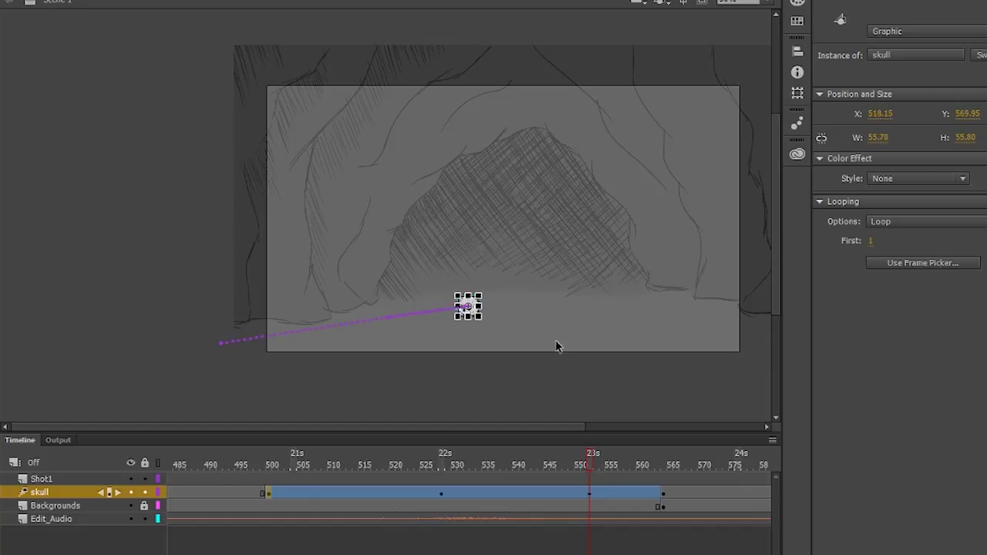
pyautogui.click(292, 465)
pyautogui.click(352, 465)
pyautogui.click(358, 493)
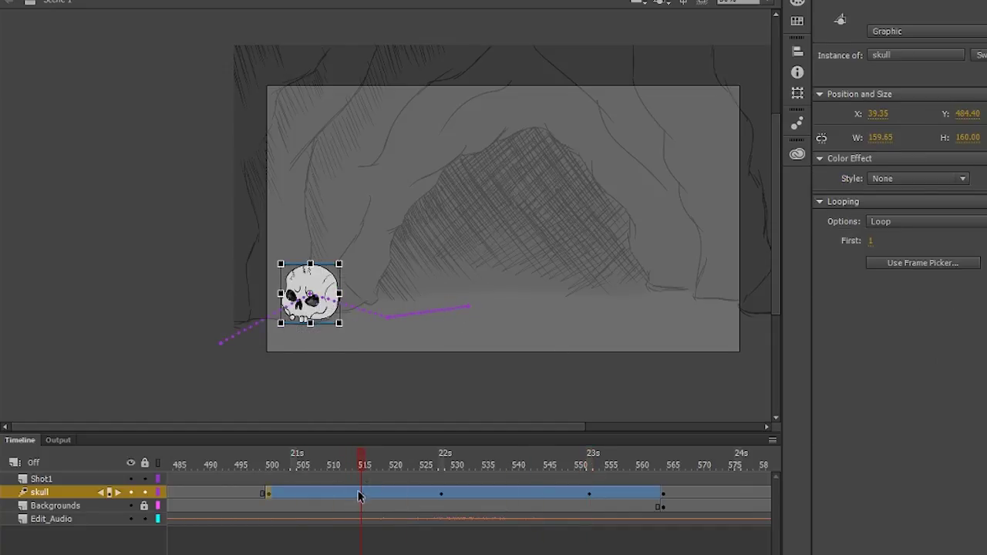
pyautogui.click(378, 494)
pyautogui.click(519, 466)
pyautogui.click(532, 492)
pyautogui.click(436, 297)
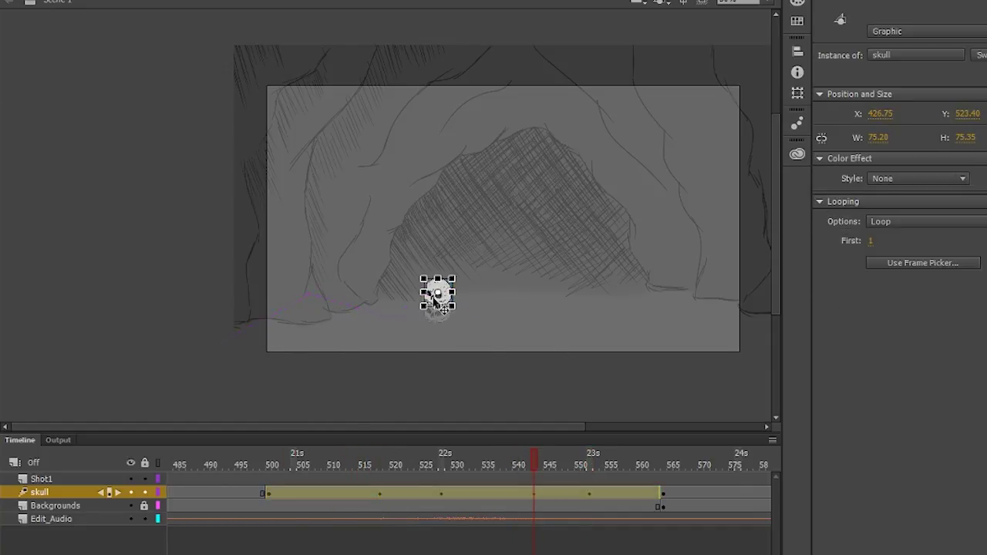
pyautogui.moveTo(532, 467); pyautogui.dragTo(440, 467)
# Step: Delay the skull tween start to about frame 517 and scrub through the bounce
pyautogui.moveTo(272, 490); pyautogui.dragTo(379, 491)
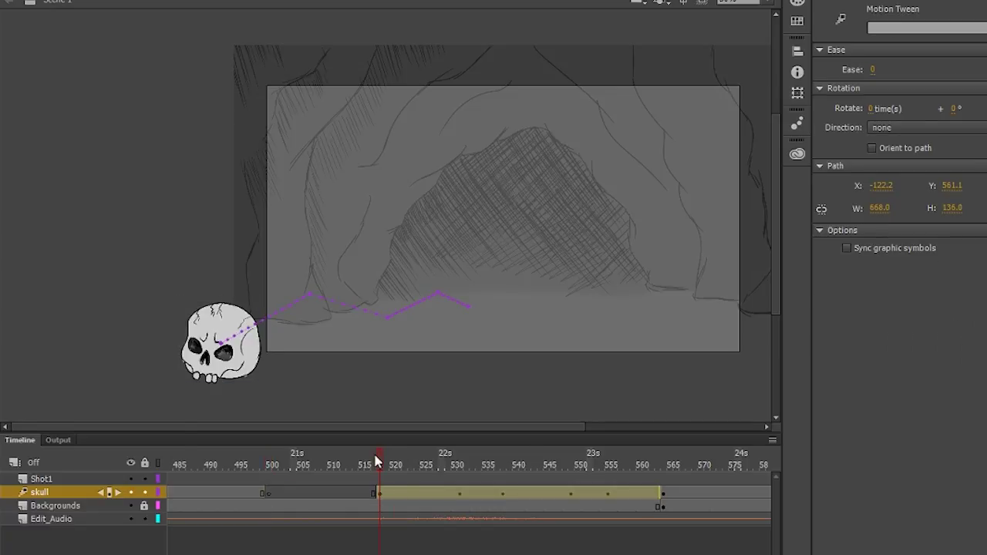
pyautogui.click(377, 461)
pyautogui.click(231, 332)
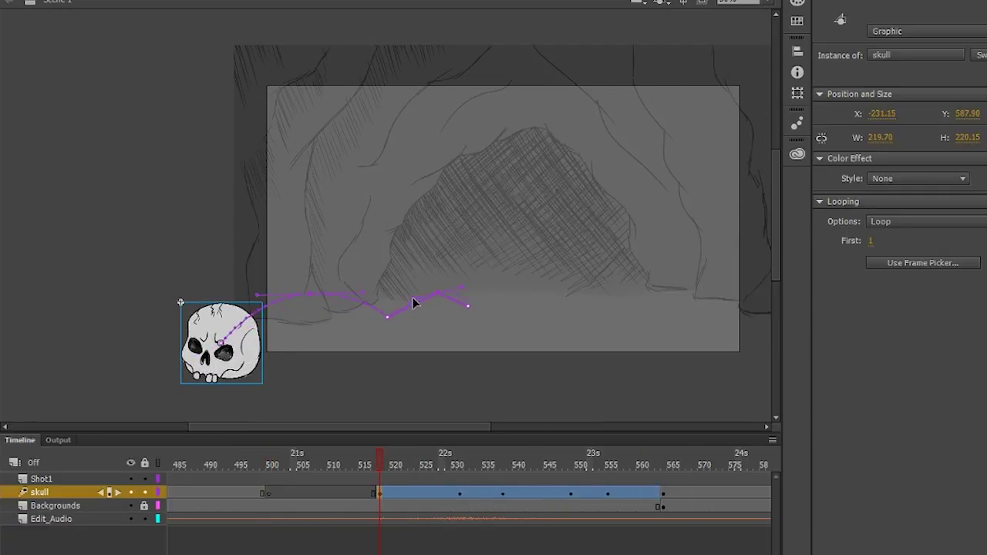
pyautogui.moveTo(357, 457); pyautogui.dragTo(448, 493)
pyautogui.click(461, 491)
pyautogui.moveTo(576, 494); pyautogui.dragTo(610, 493)
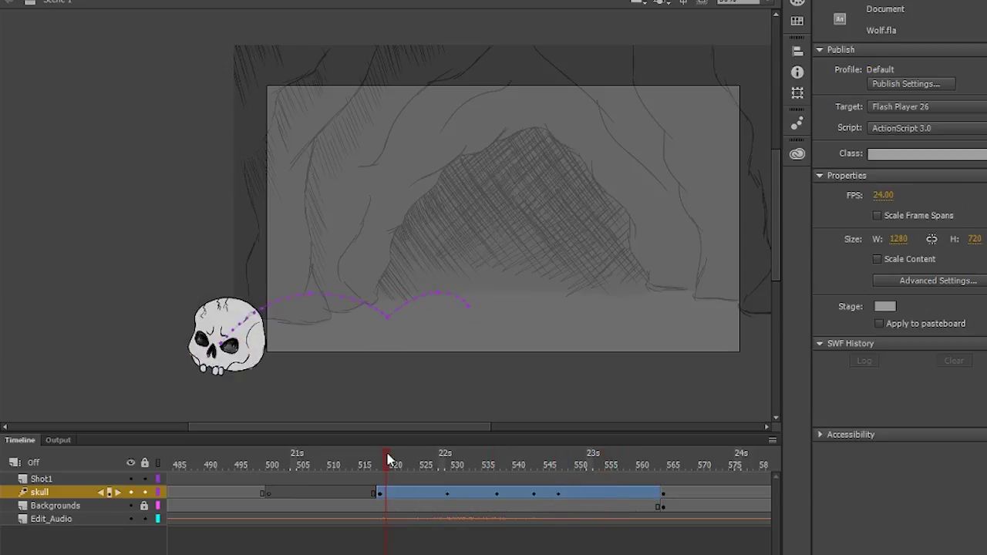
# Step: Reposition the skull at frames around 543–555 to add bounce keyframes along the path
pyautogui.click(413, 466)
pyautogui.click(278, 335)
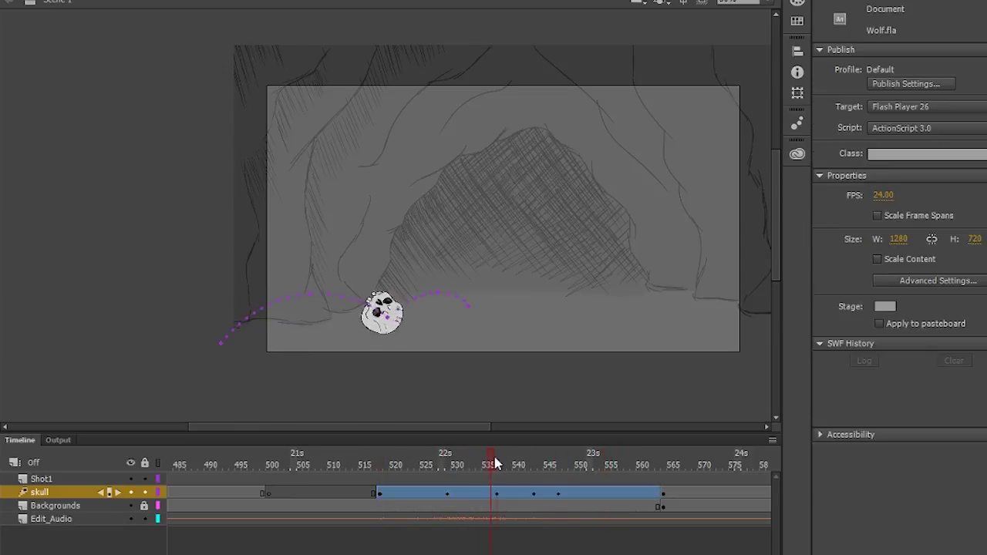
pyautogui.click(385, 324)
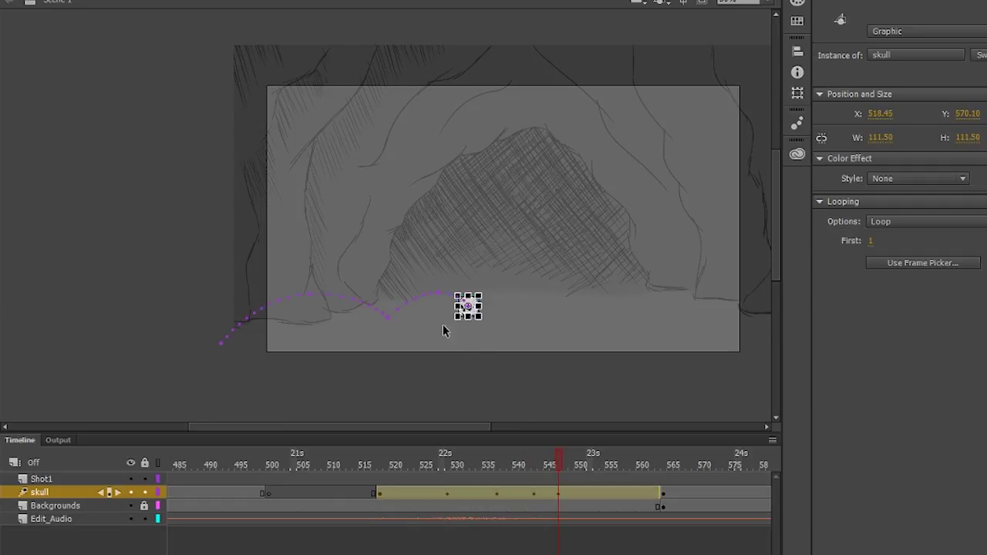
pyautogui.click(359, 449)
pyautogui.click(379, 463)
pyautogui.click(222, 333)
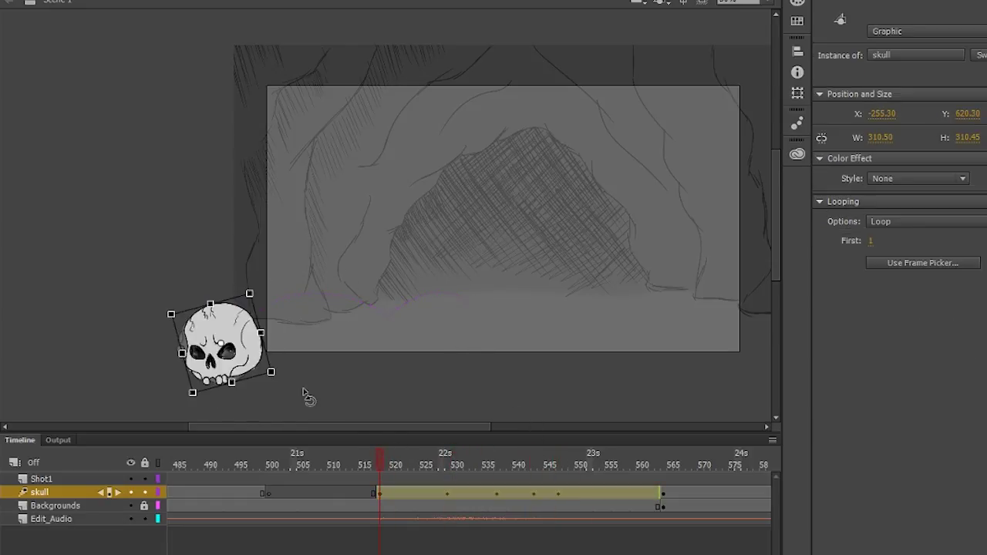
pyautogui.click(560, 462)
pyautogui.click(581, 463)
pyautogui.click(467, 304)
pyautogui.click(595, 463)
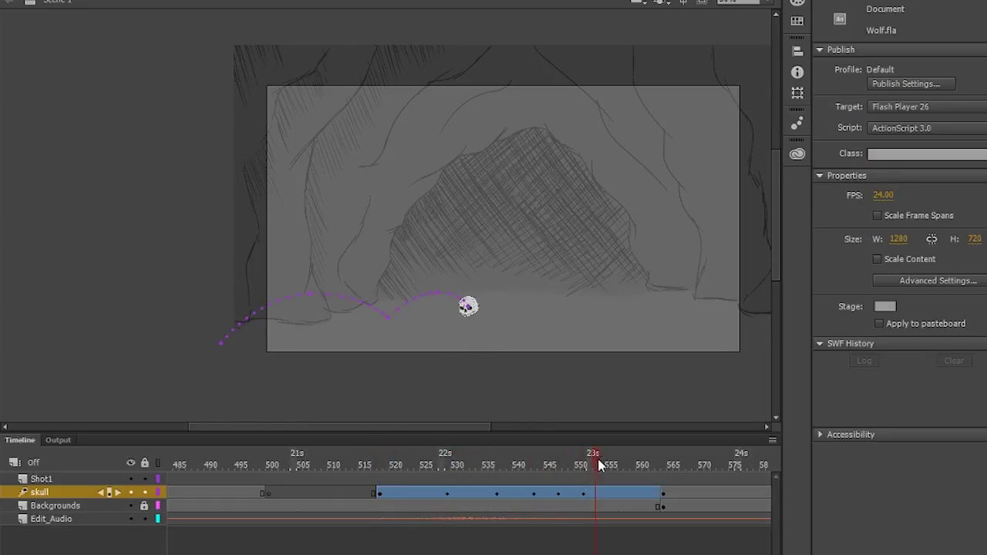
pyautogui.click(468, 305)
# Step: Remove the leftover skull frames and keyframe after the cave tween with Clear Keyframe
pyautogui.click(324, 462)
pyautogui.hscroll(5, 325, 463)
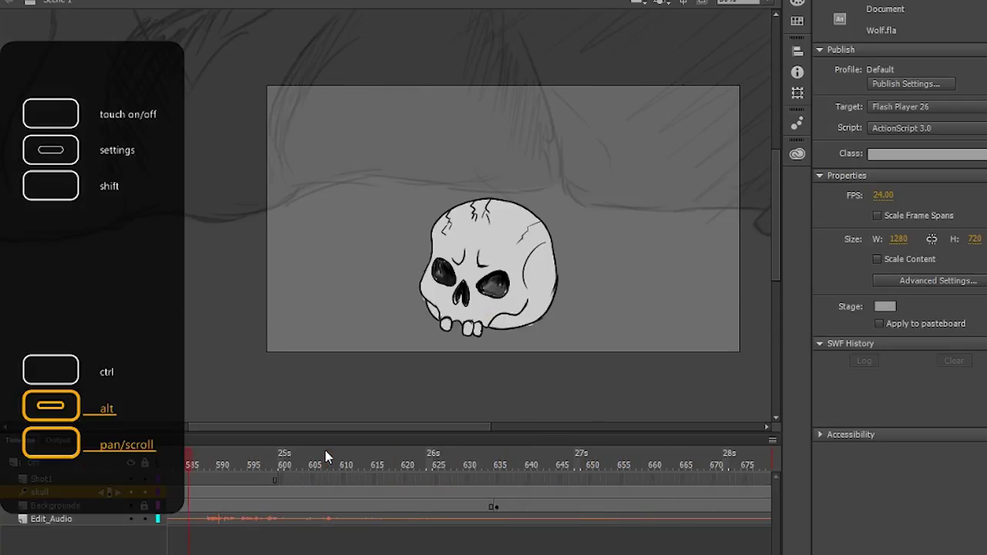
pyautogui.moveTo(324, 463); pyautogui.dragTo(273, 465)
pyautogui.rightClick(207, 499)
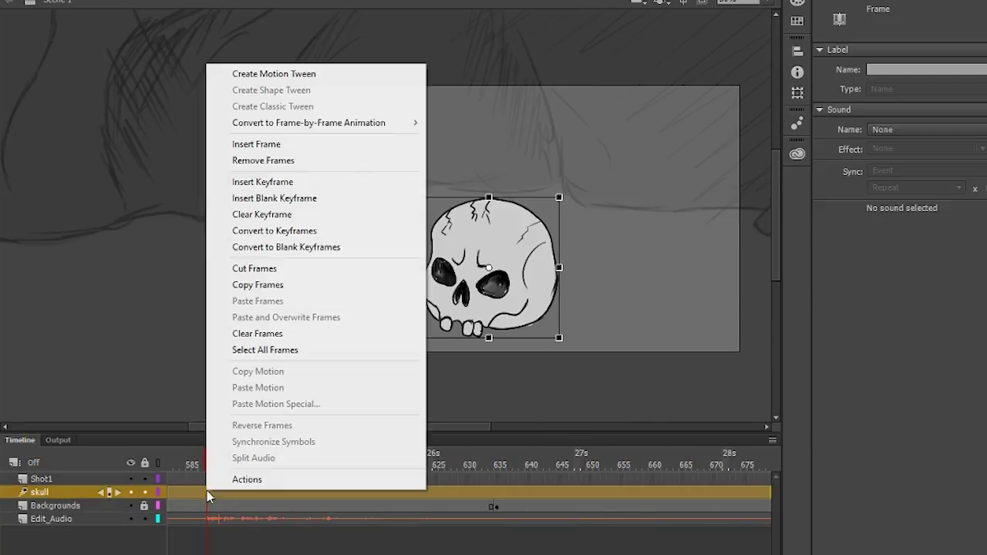
pyautogui.click(498, 494)
pyautogui.rightClick(497, 497)
pyautogui.click(529, 480)
pyautogui.hscroll(5, 621, 496)
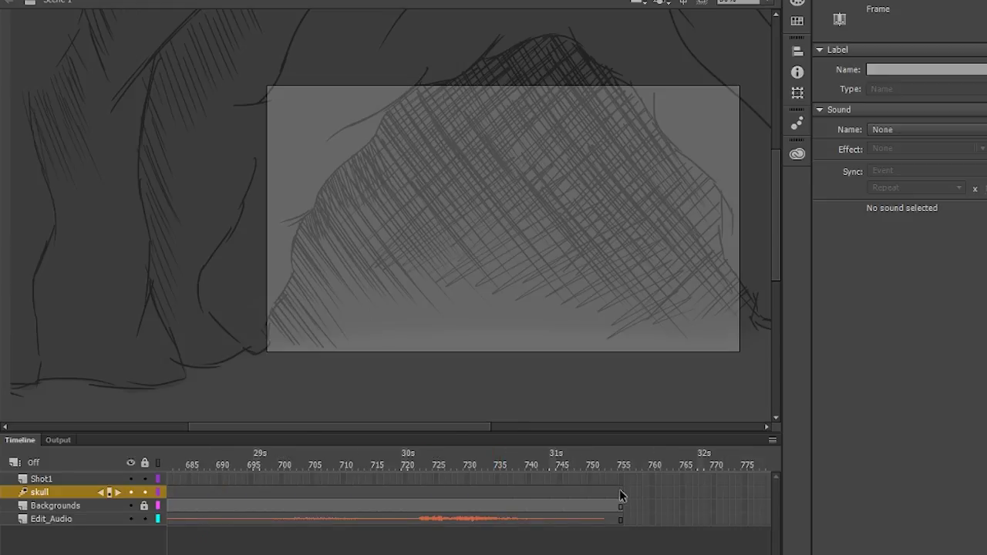
pyautogui.rightClick(411, 497)
pyautogui.click(612, 498)
pyautogui.rightClick(612, 498)
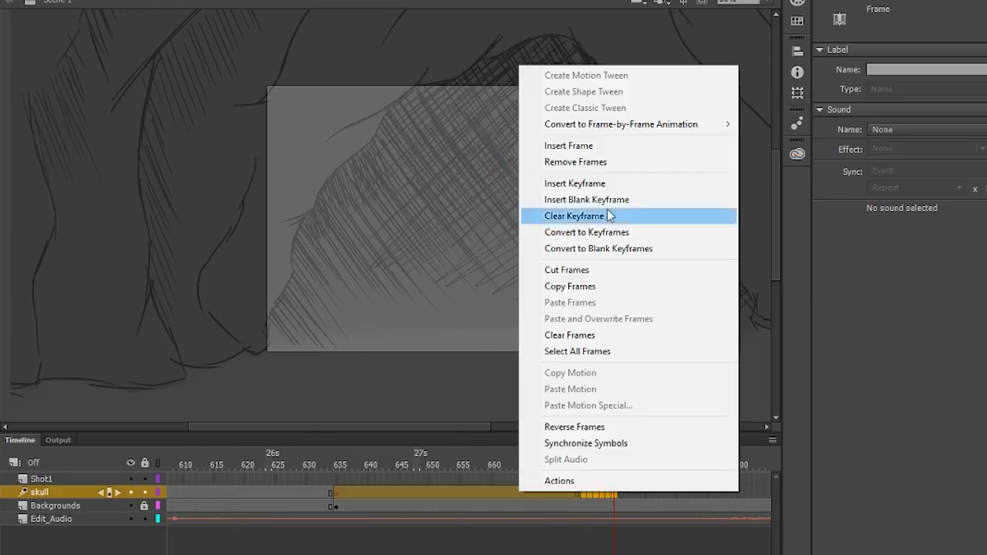
pyautogui.click(606, 216)
# Step: Adjust the Backgrounds layer frames, zoom out, and play the animatic to preview it
pyautogui.click(461, 506)
pyautogui.rightClick(461, 506)
pyautogui.click(535, 525)
pyautogui.hotkey('ctrl', '-')
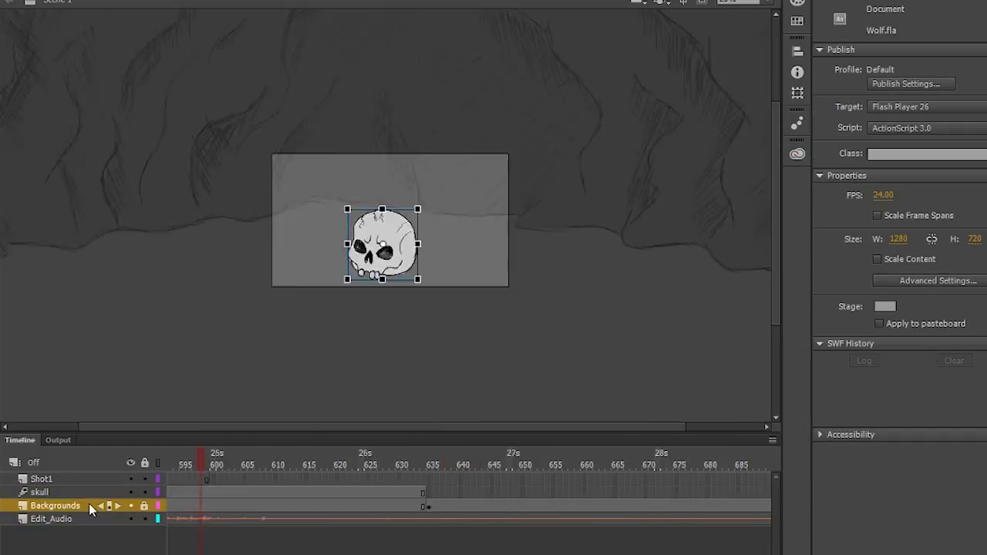
pyautogui.press('Return')
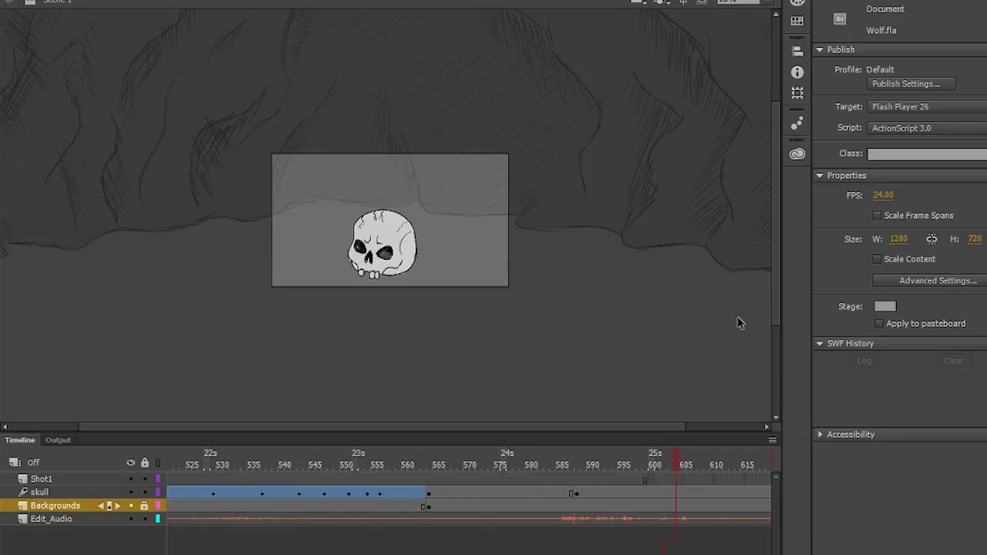